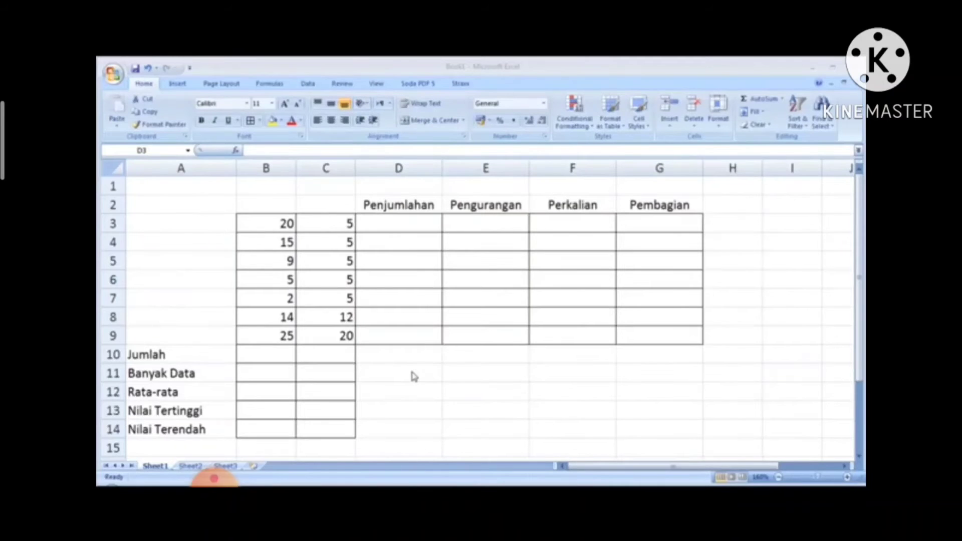
Enter the addition formula =B3+C3 in D3 under Penjumlahan and copy it down through D9.
click(396, 203)
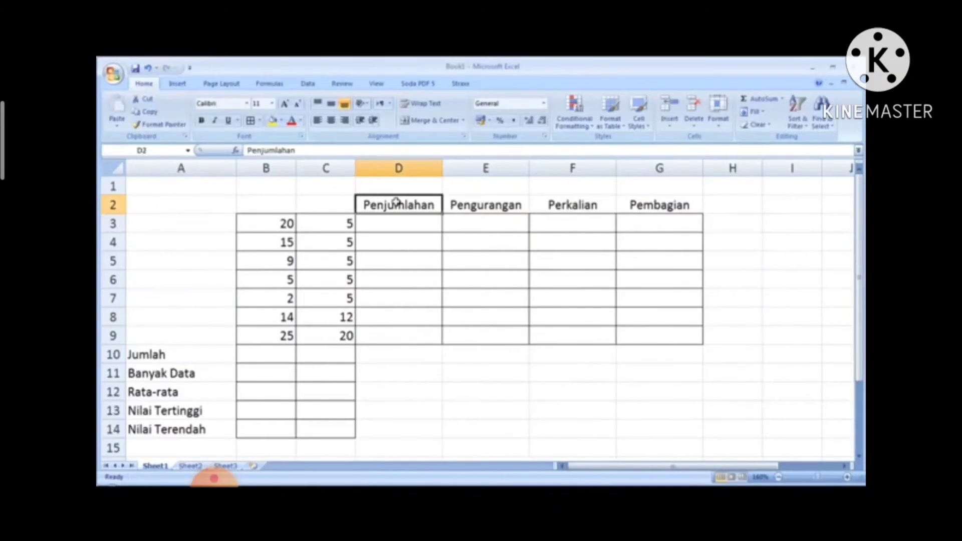
click(396, 202)
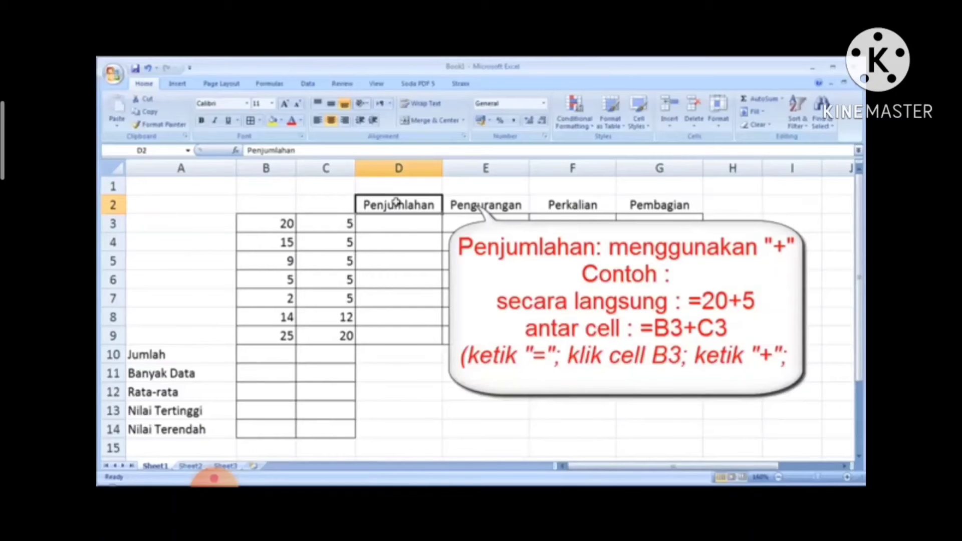
click(403, 229)
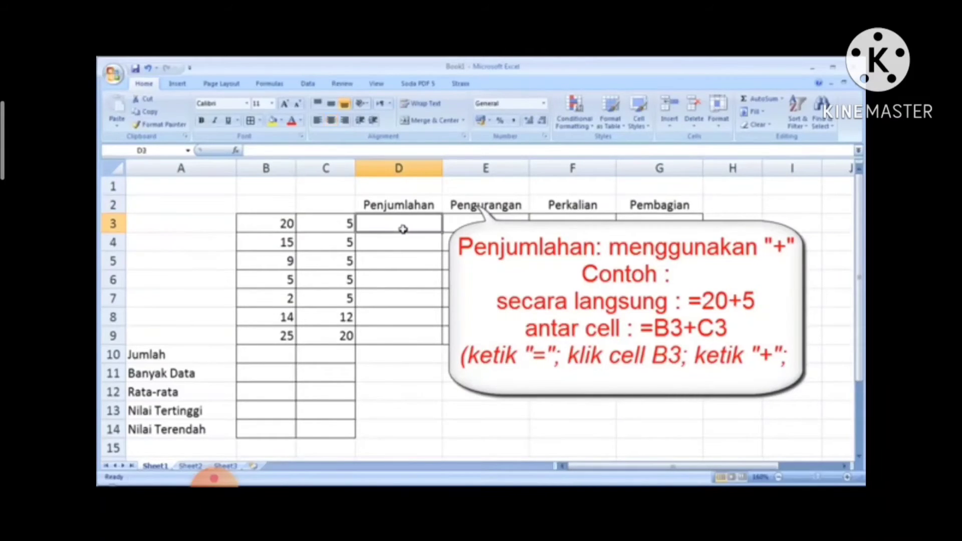
text(=)
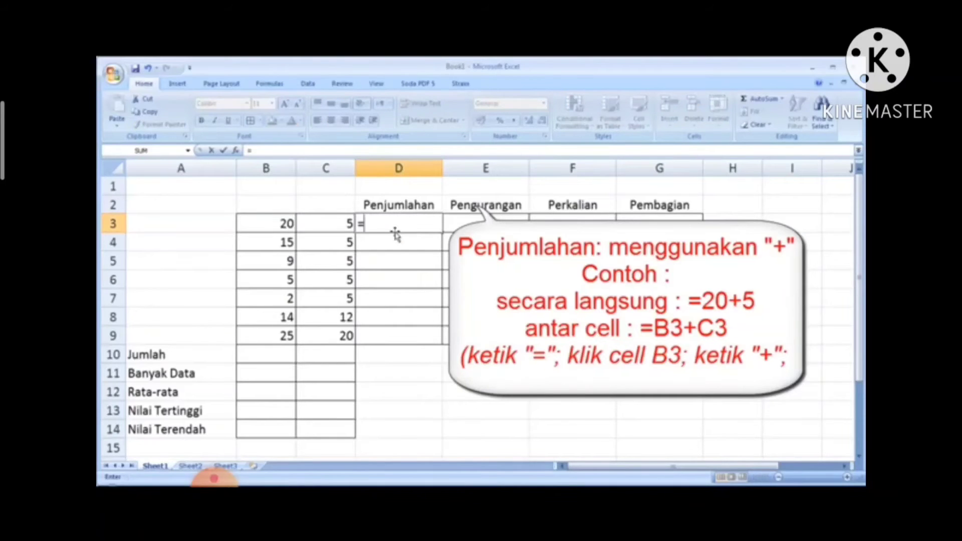
click(275, 224)
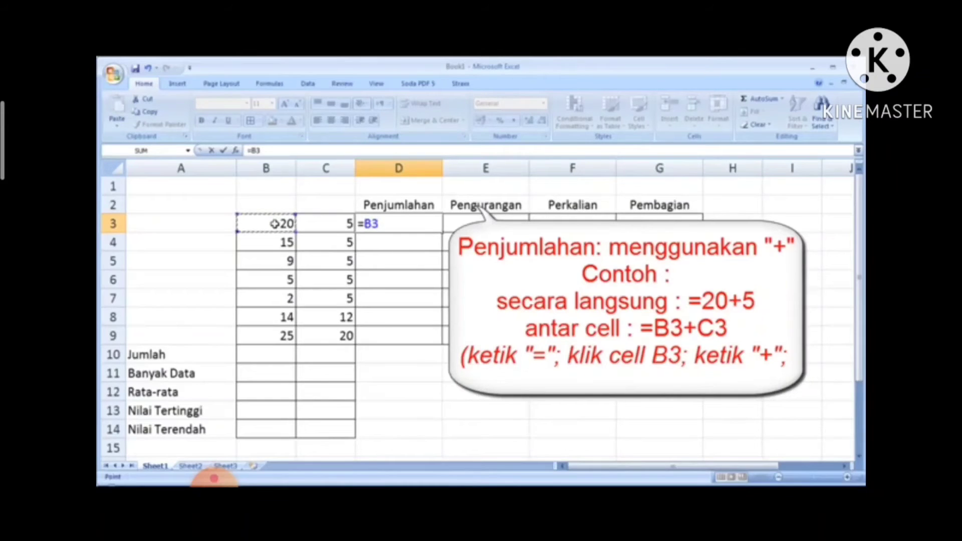
text(+)
click(329, 221)
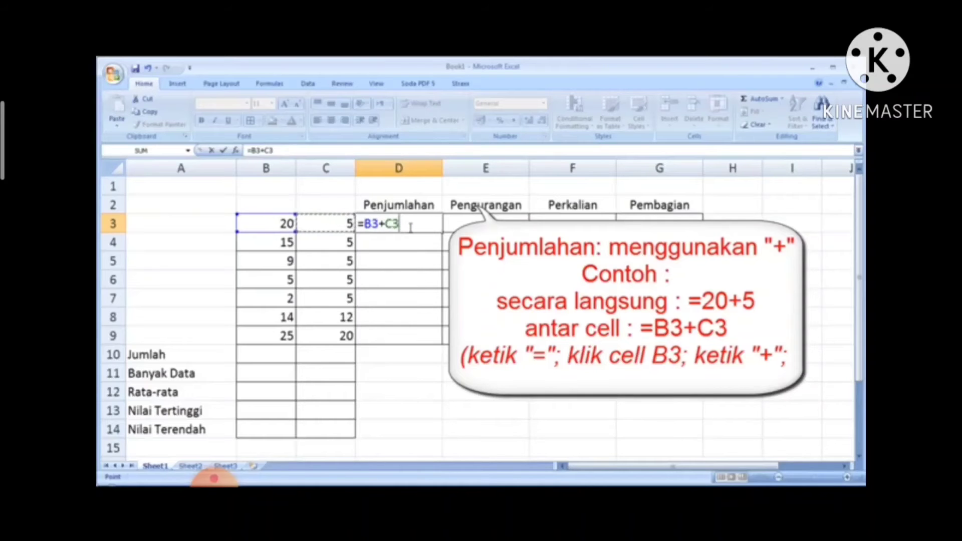
key(Return)
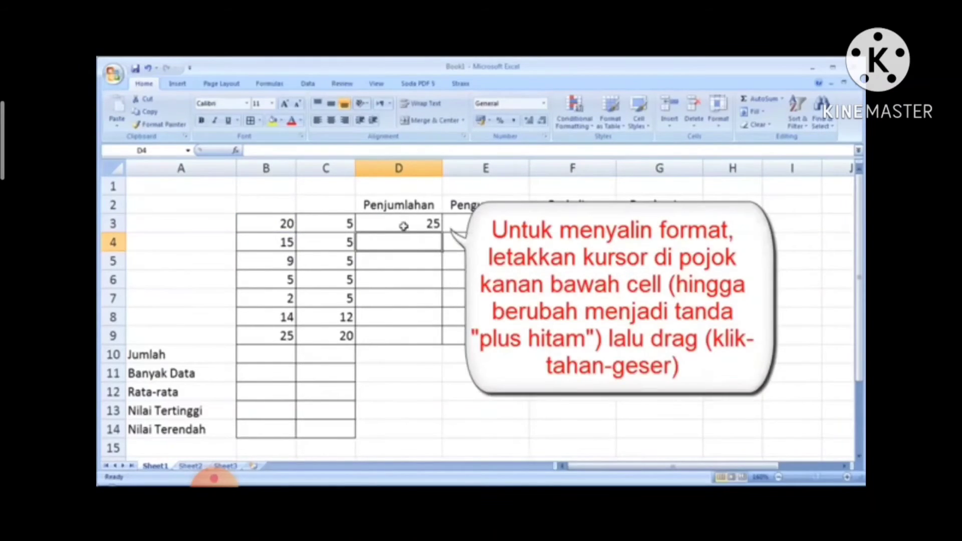
click(415, 223)
drag(443, 232, 429, 335)
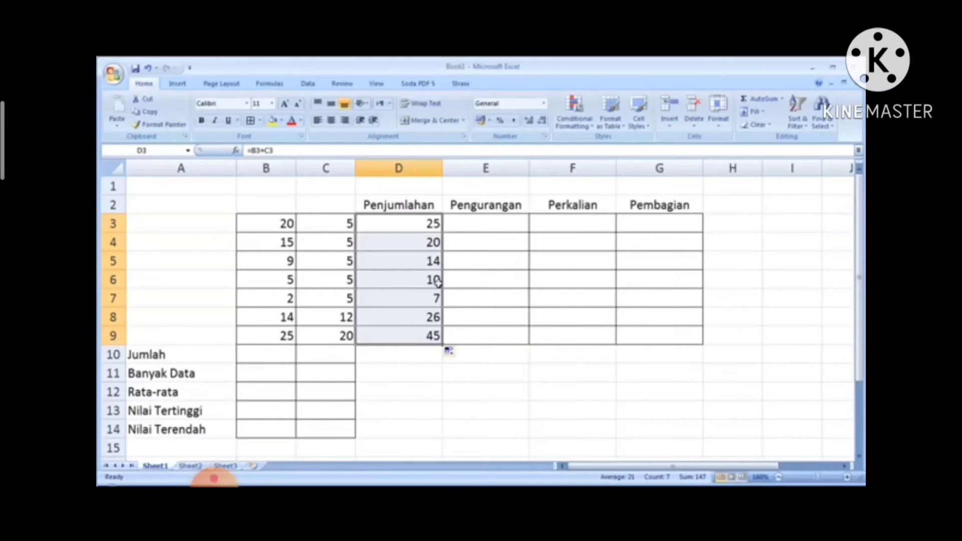
Enter the subtraction formula =B3-C3 in E3 under Pengurangan and copy it down through E9.
click(513, 224)
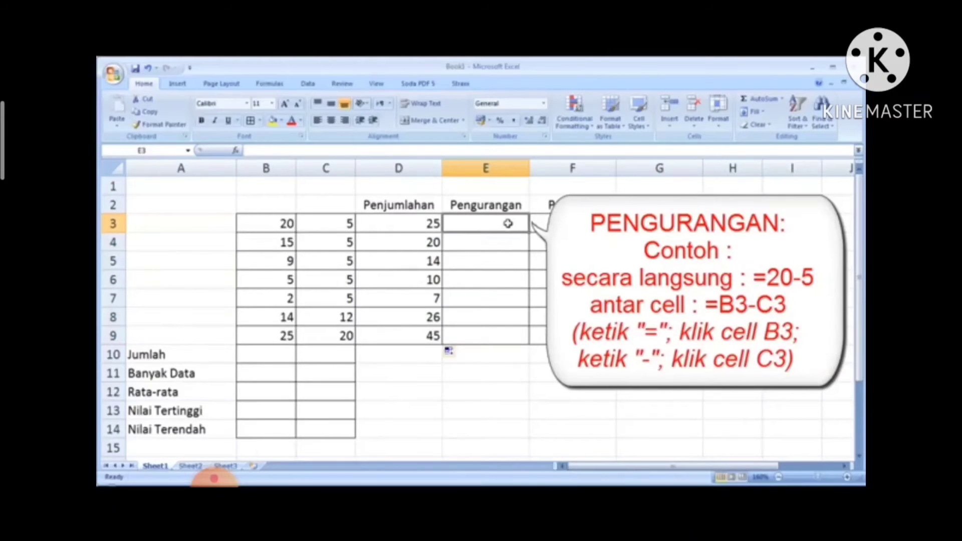
text(=)
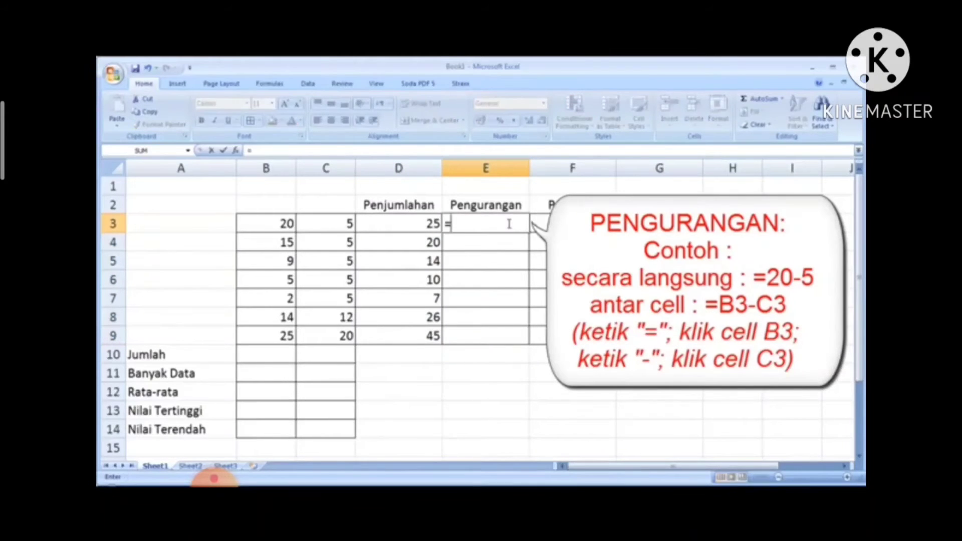
click(273, 223)
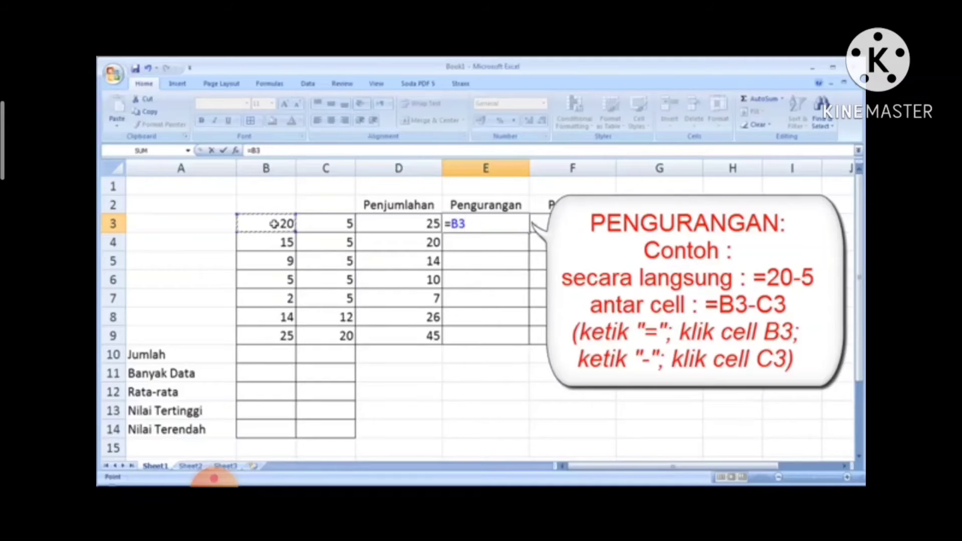
text(-)
click(338, 224)
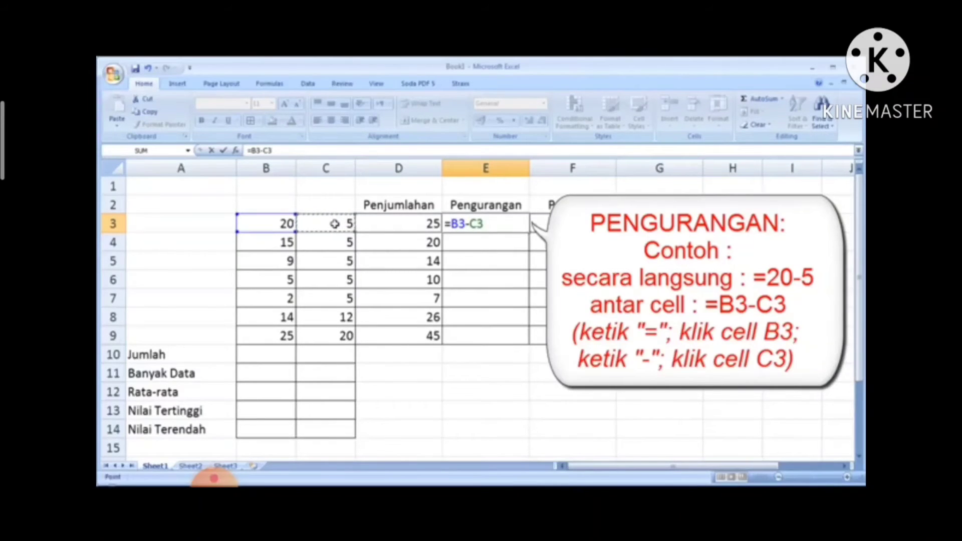
key(Return)
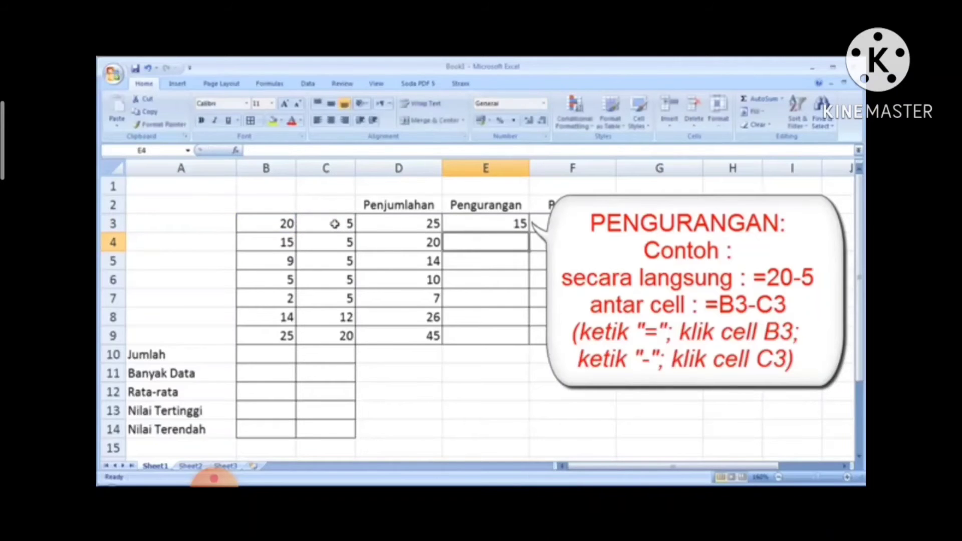
click(473, 221)
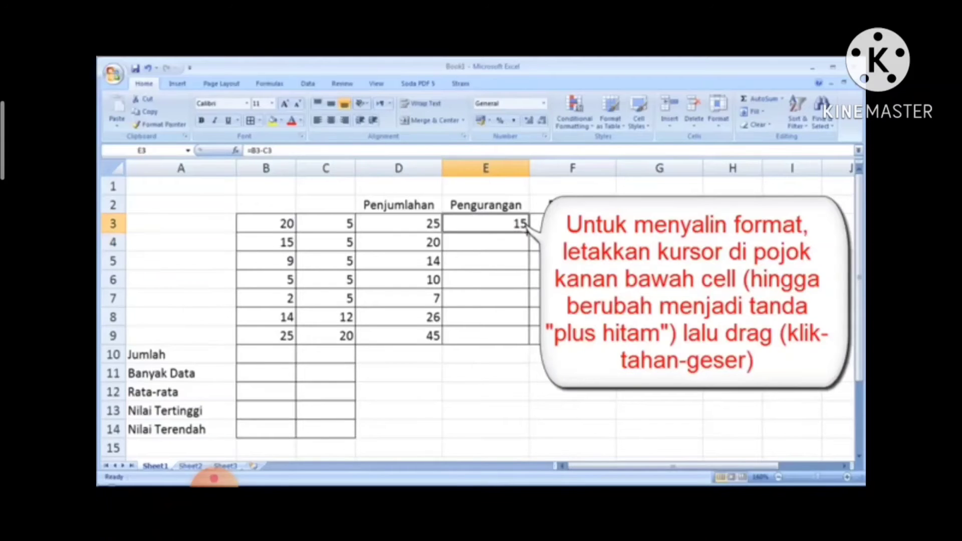
drag(527, 228, 521, 341)
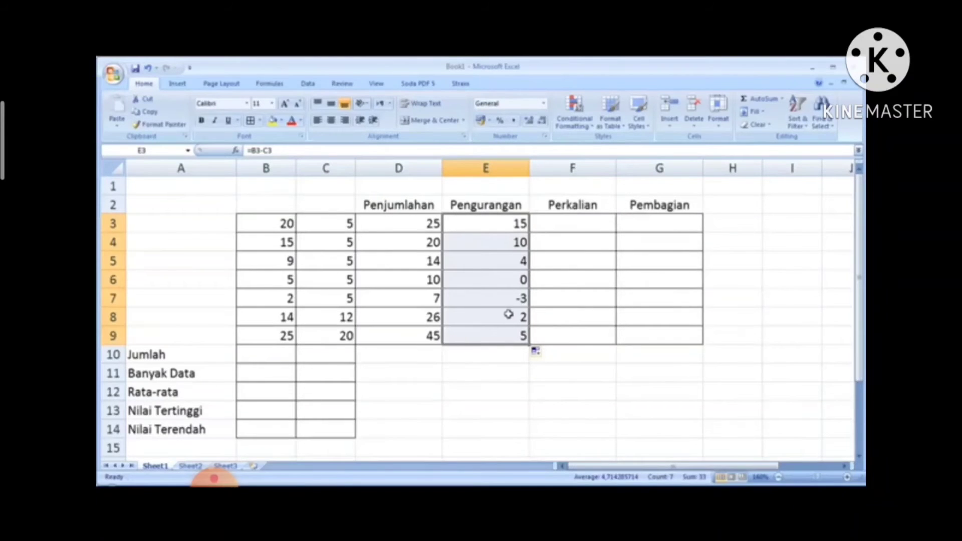
click(519, 299)
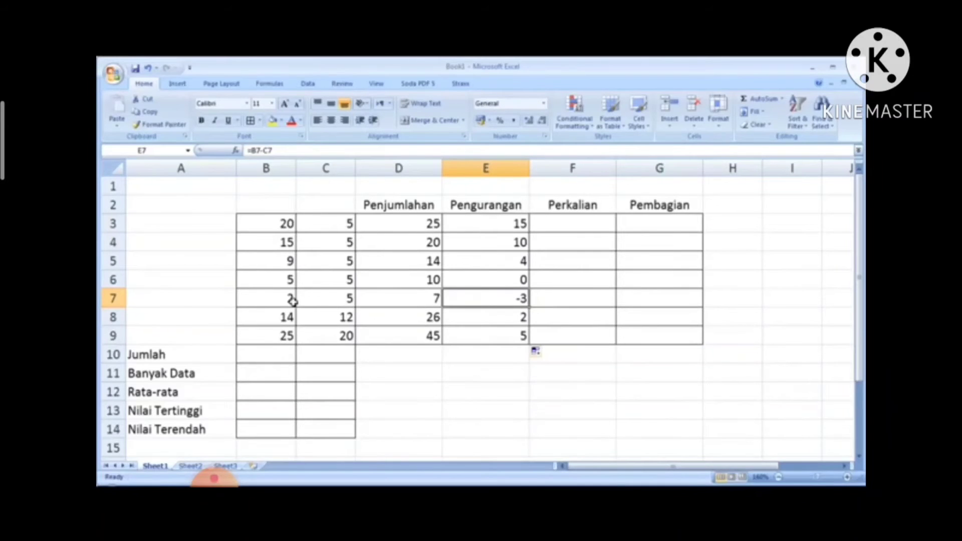
drag(287, 299, 498, 297)
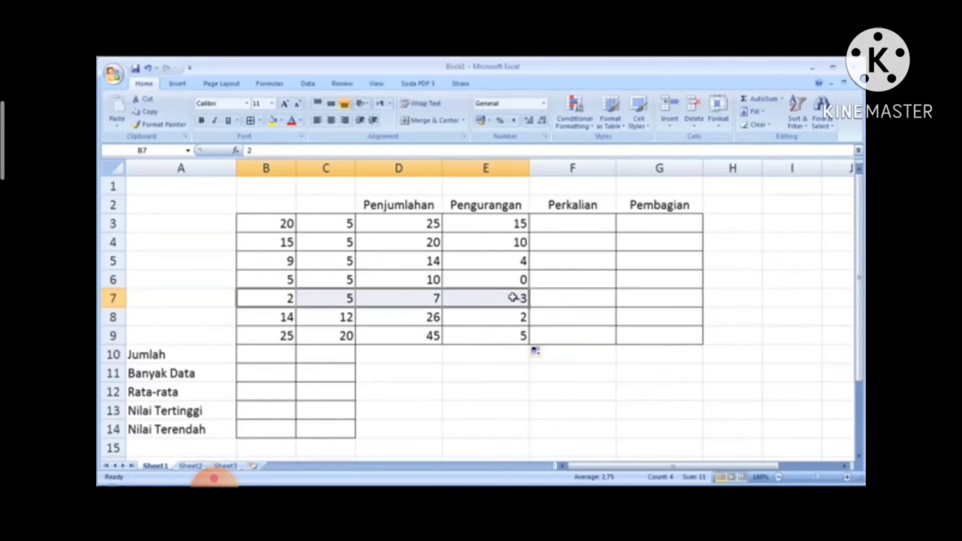
Enter the multiplication formula =B3*C3 in F3 under Perkalian and copy it down through F9.
click(579, 226)
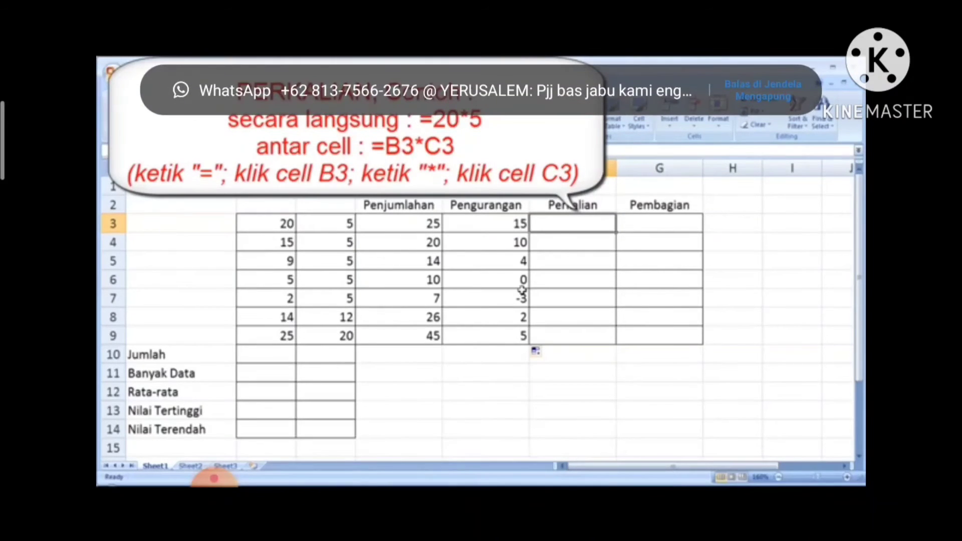
text(=)
click(275, 227)
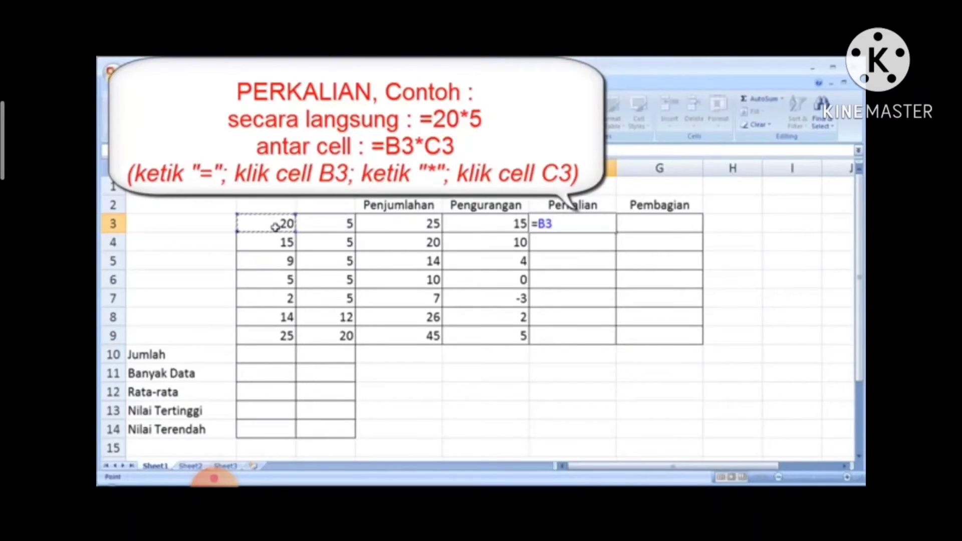
text(*)
click(329, 226)
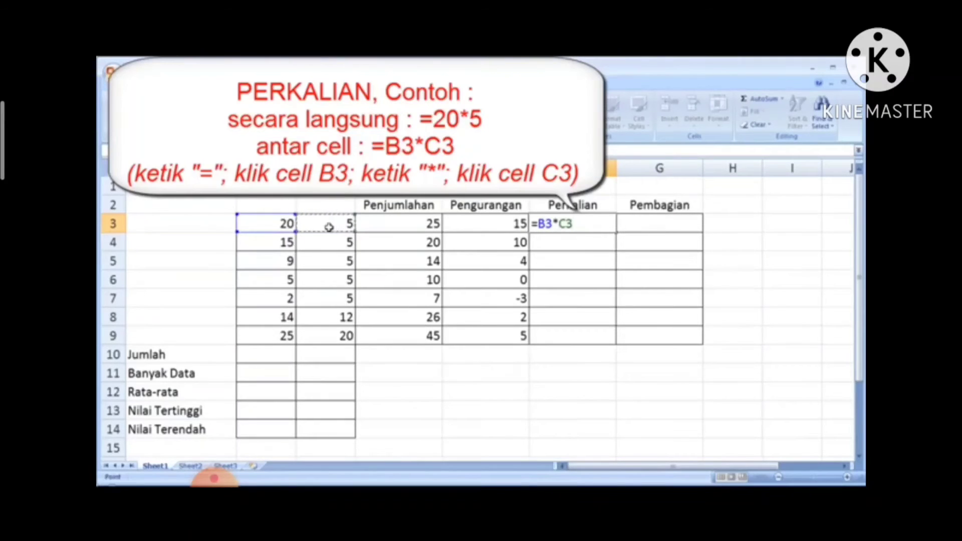
key(Return)
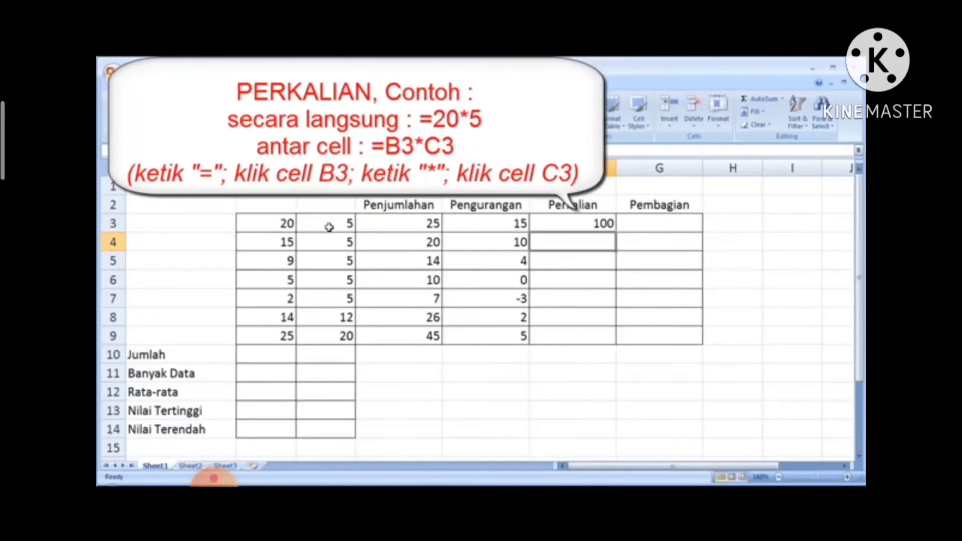
click(565, 225)
drag(615, 231, 613, 338)
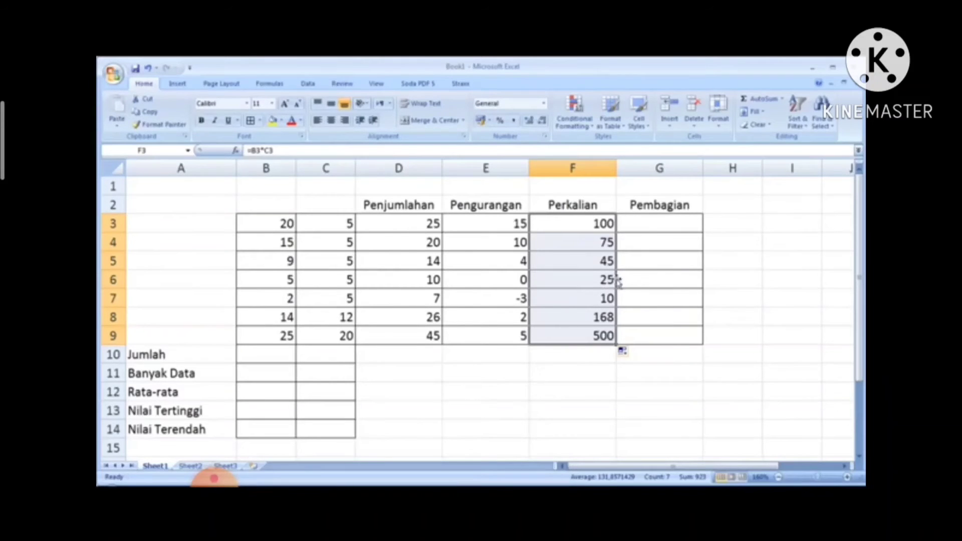
Enter the division formula =B3/C3 in G3 under Pembagian and copy it down through G9.
click(670, 226)
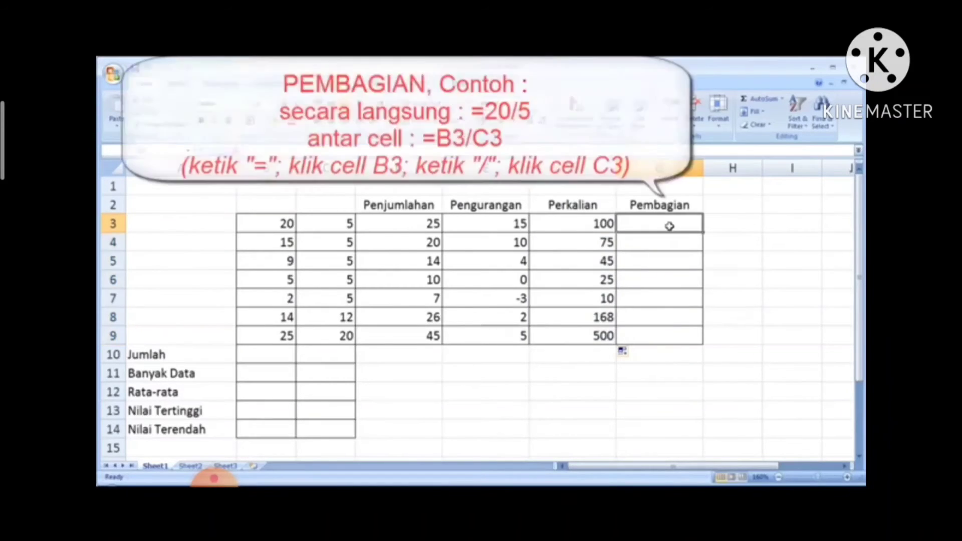
text(=)
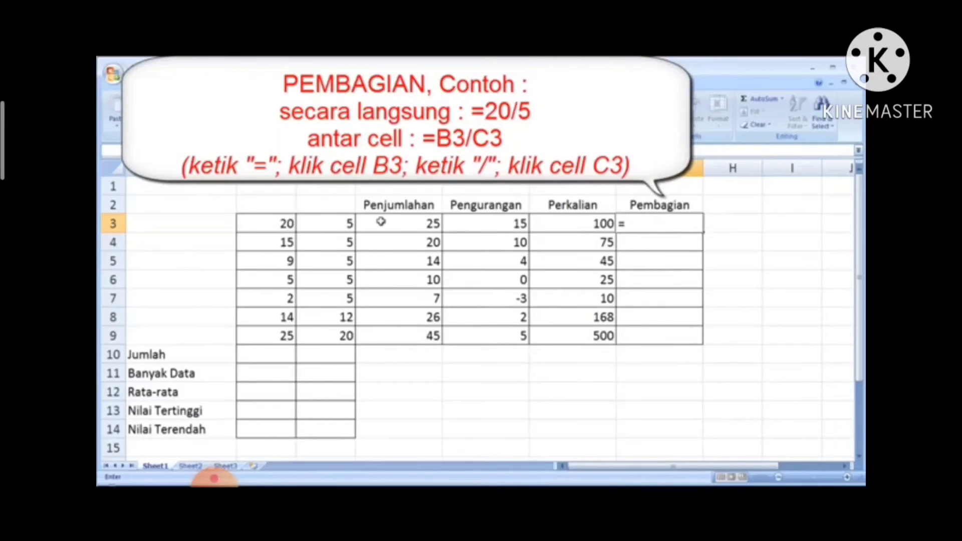
click(276, 223)
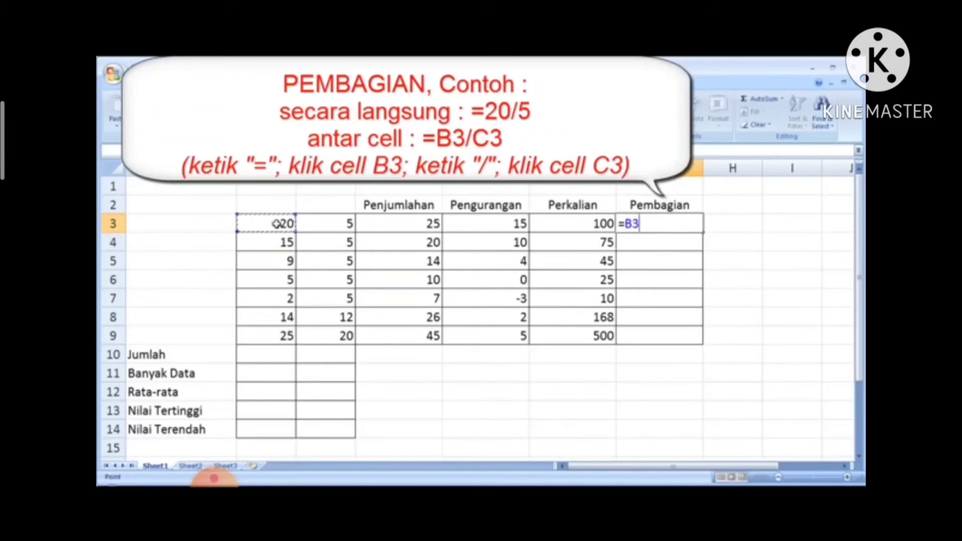
text(/)
click(335, 224)
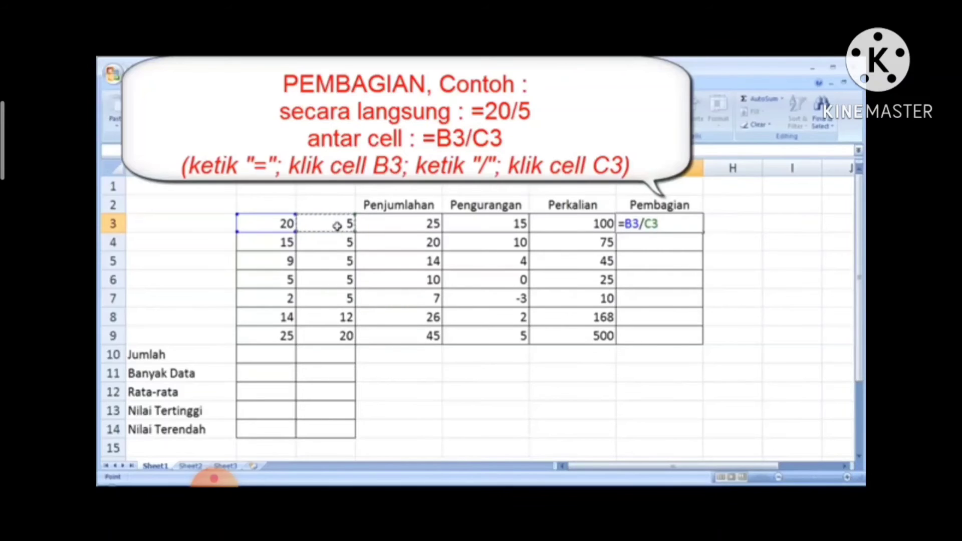
key(Return)
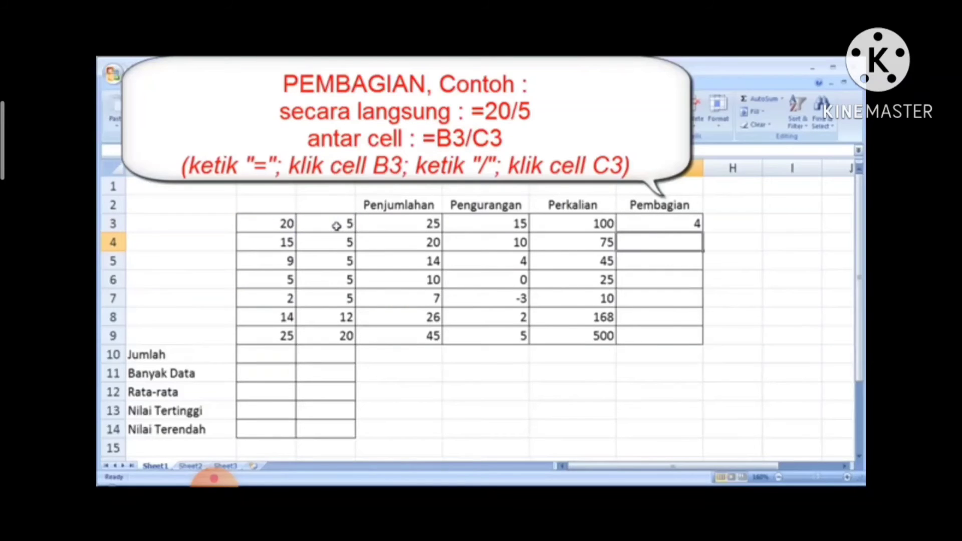
click(662, 221)
drag(702, 232, 690, 340)
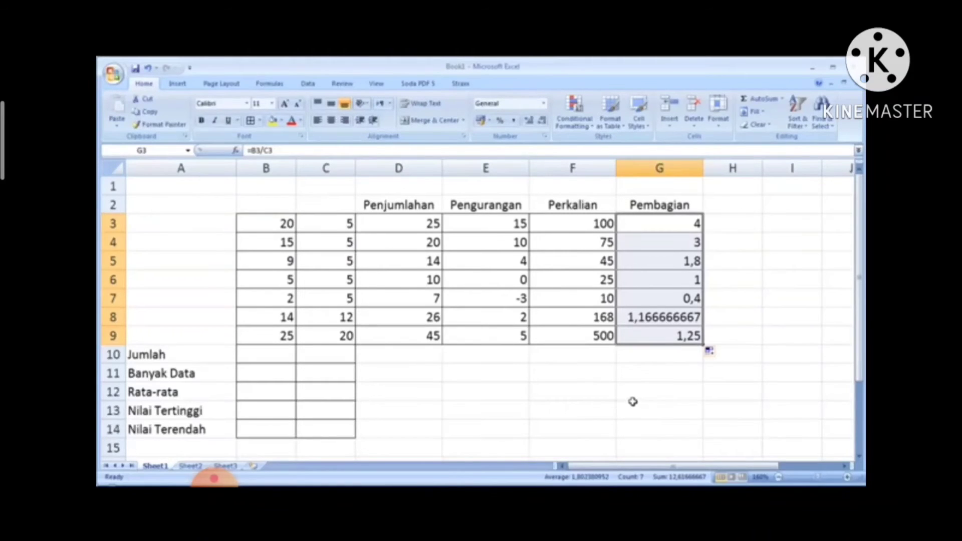
Enter the sum formula =SUM(B3:B9) in B10 for Jumlah and copy it across to C10.
click(288, 355)
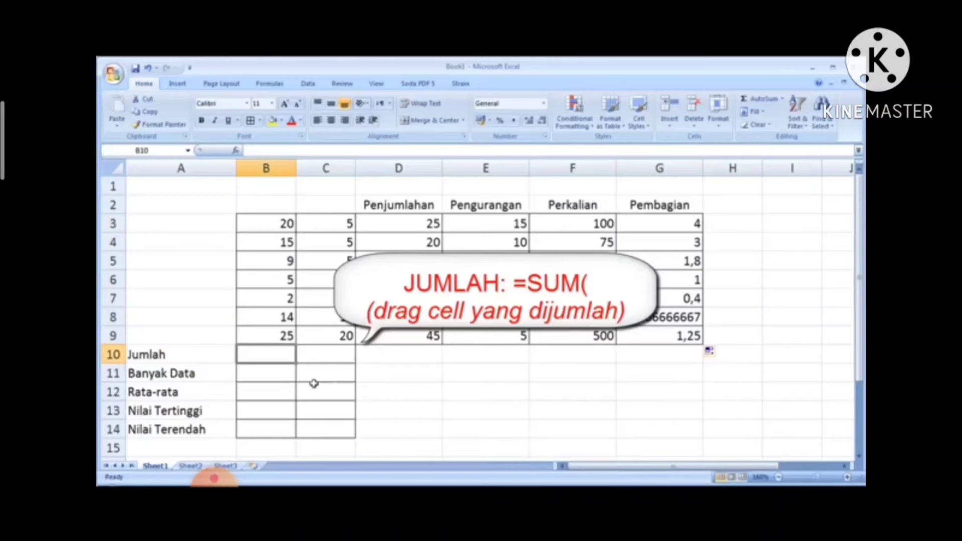
text(=)
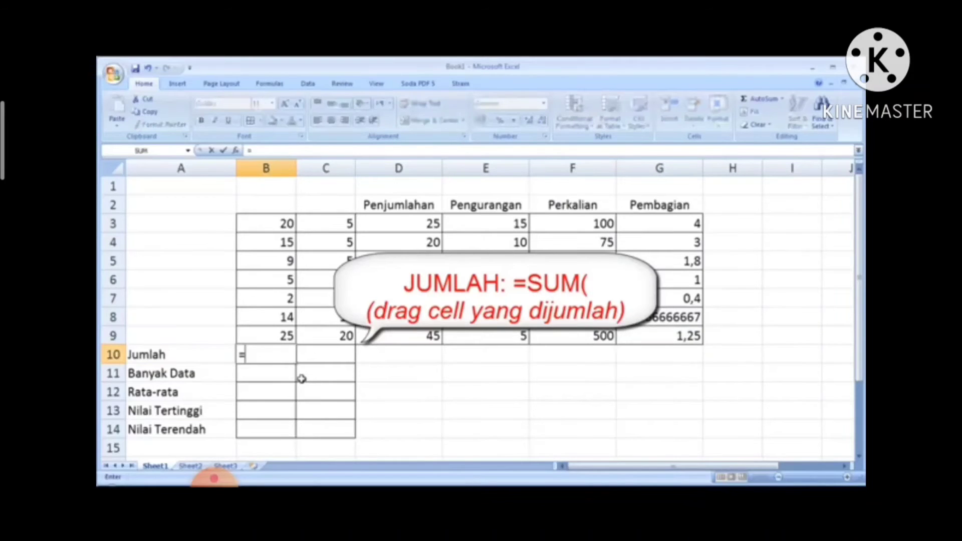
text(sum)
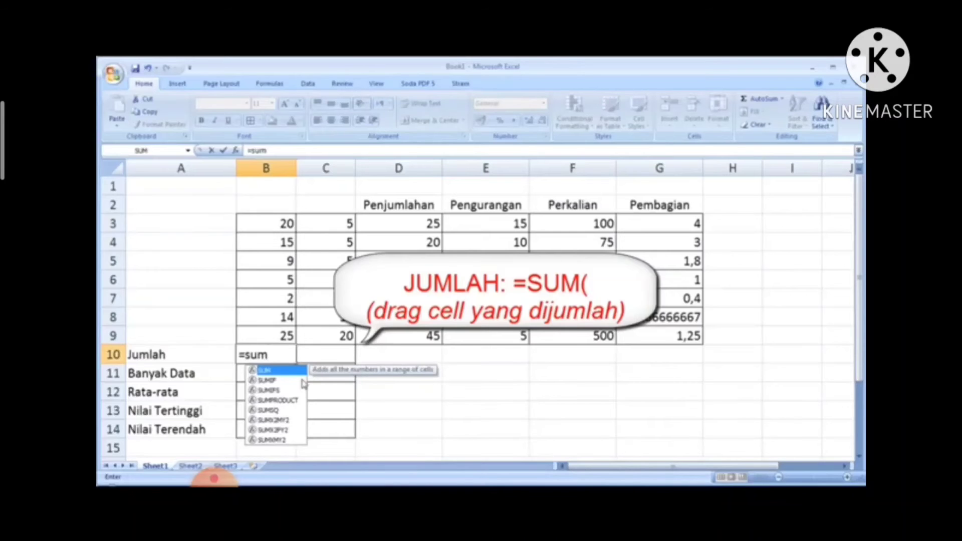
text(()
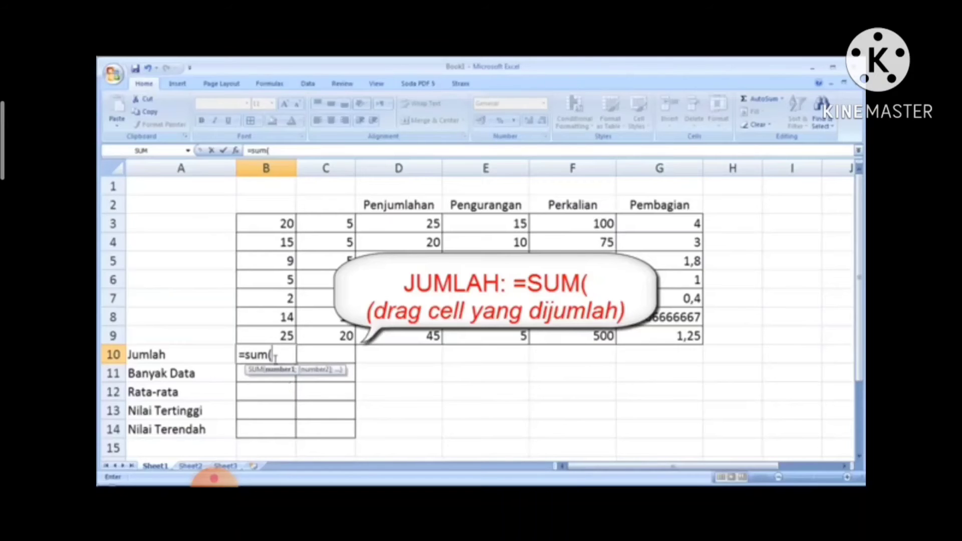
click(279, 224)
drag(280, 224, 270, 337)
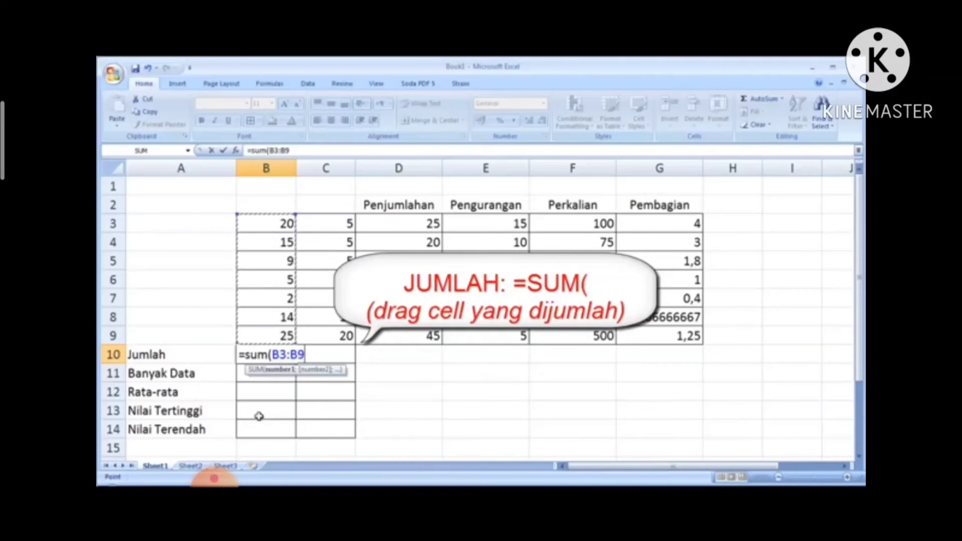
key(Return)
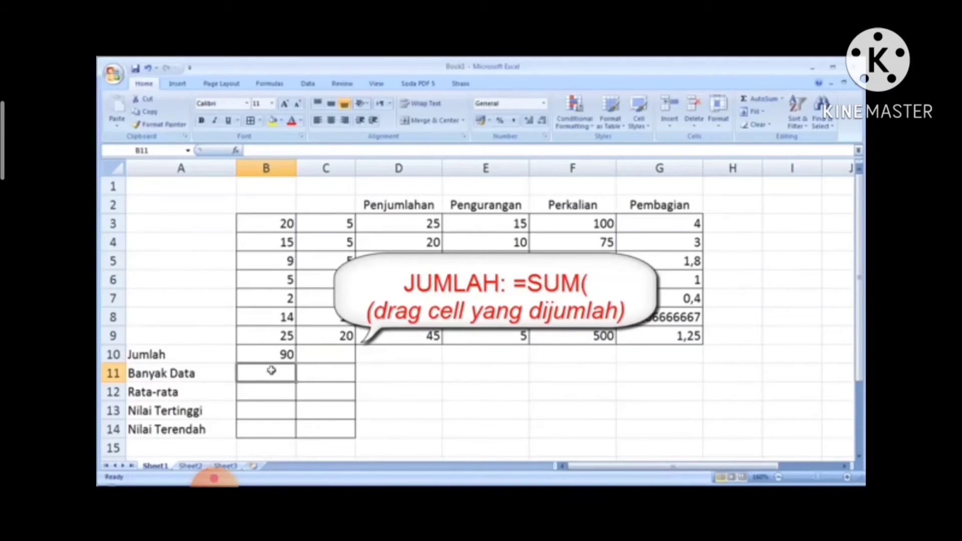
click(274, 353)
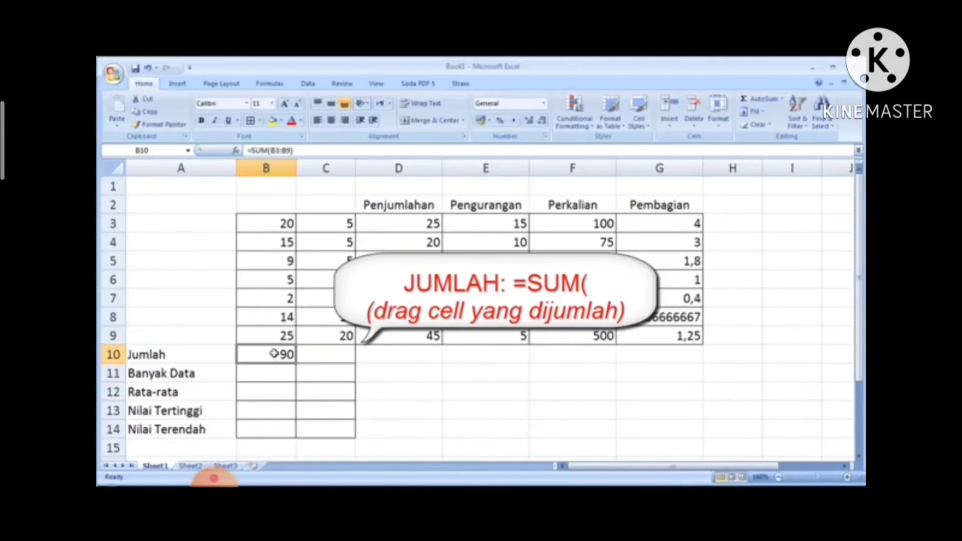
drag(296, 366, 342, 365)
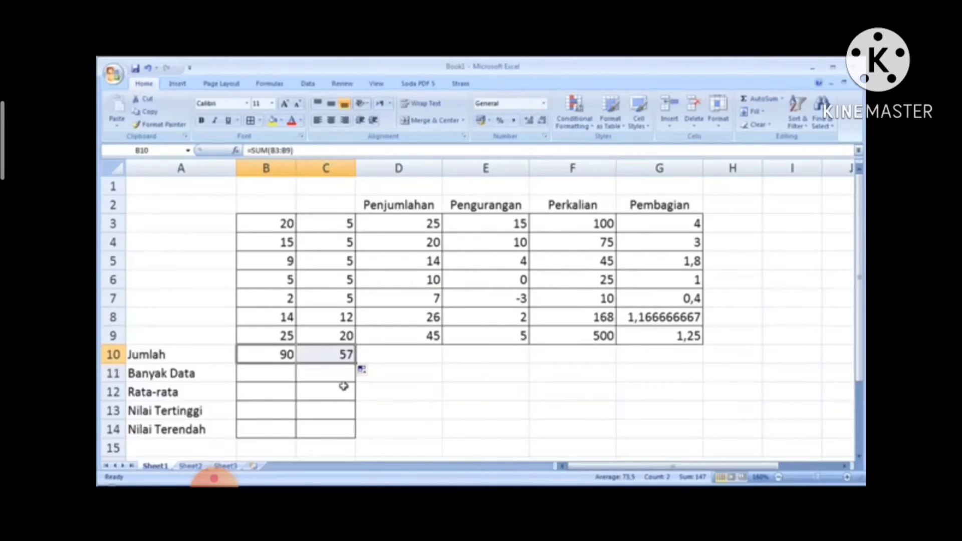
Enter the count formula =COUNT(B3:B10) in B11 for Banyak Data and copy it across to C11.
click(273, 372)
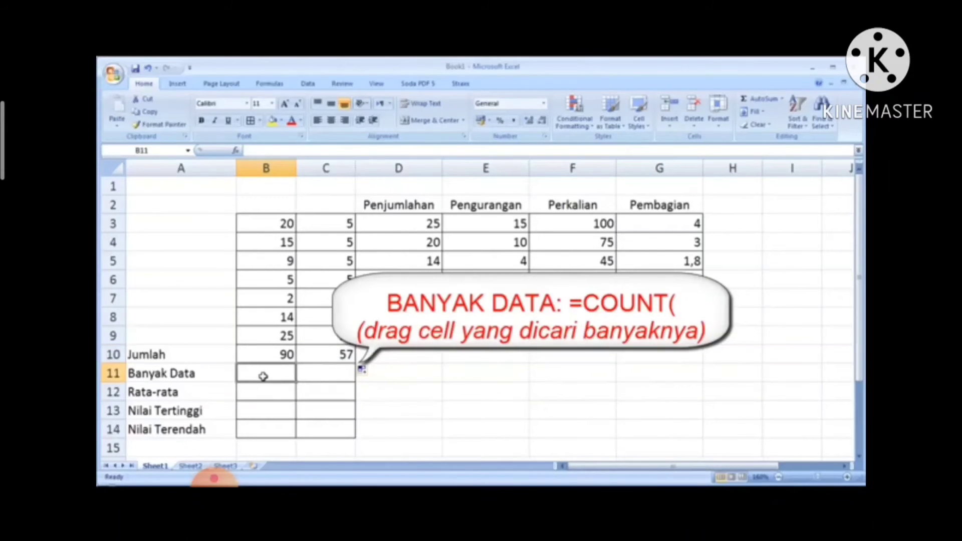
text(=)
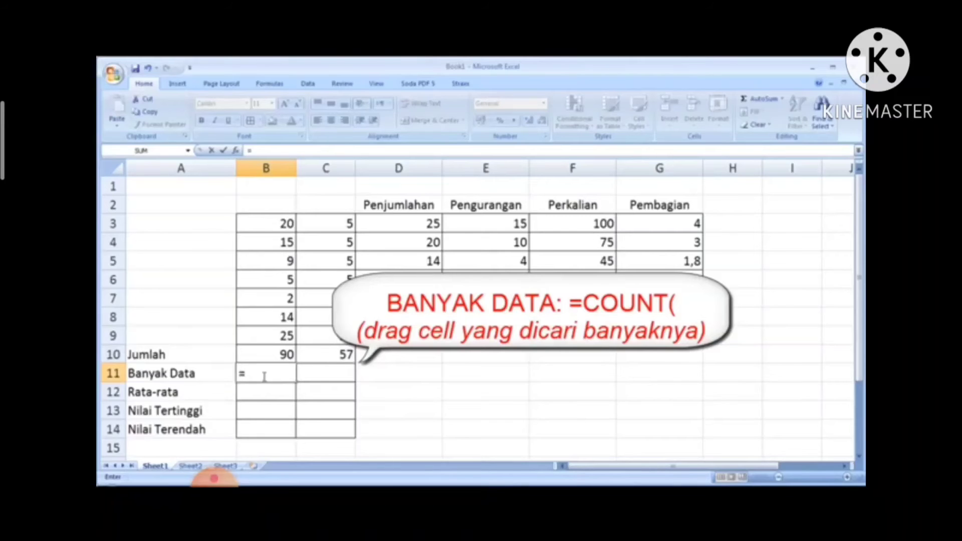
text(C)
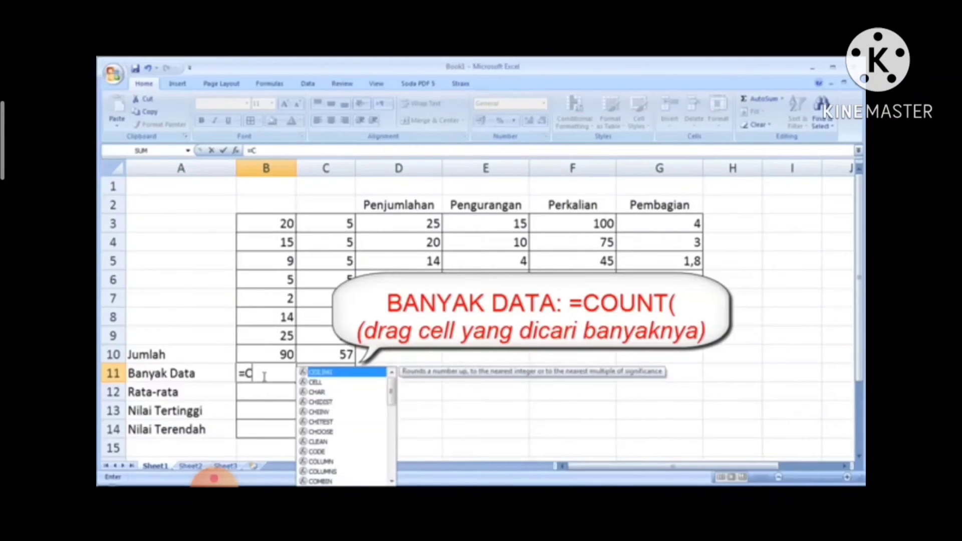
text(O)
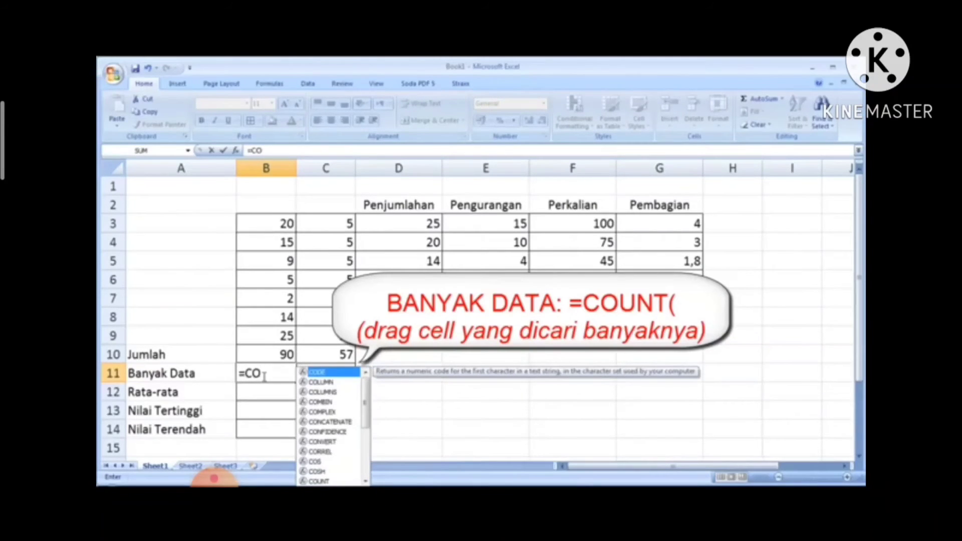
text(UN)
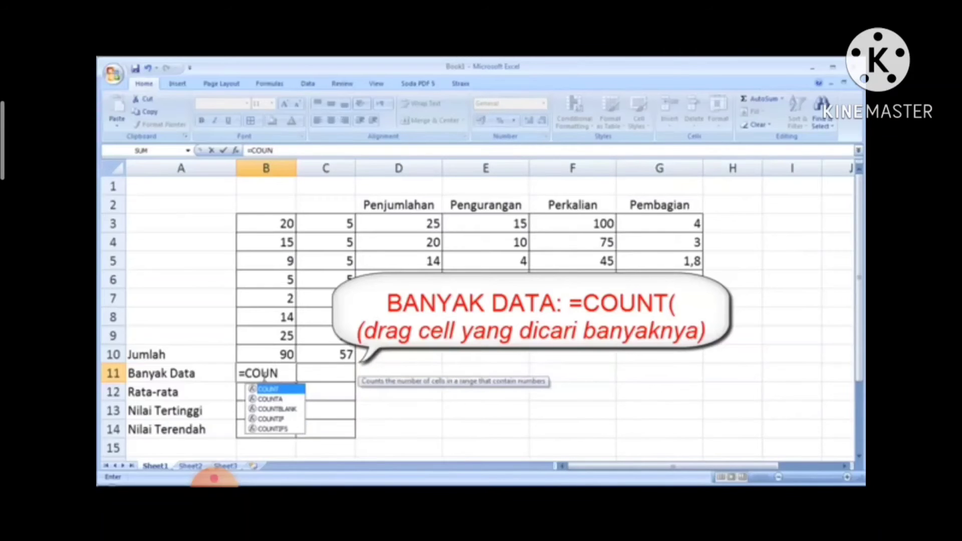
text(T)
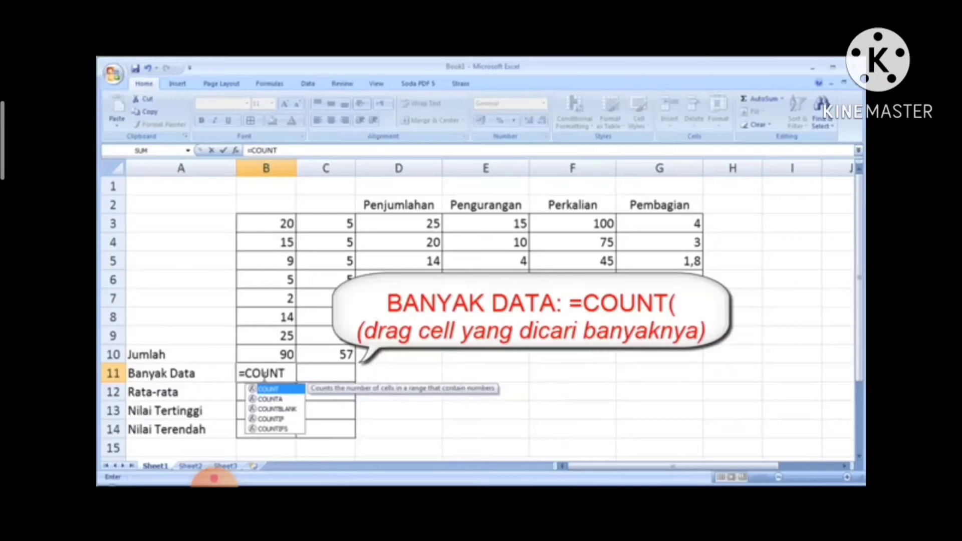
text(()
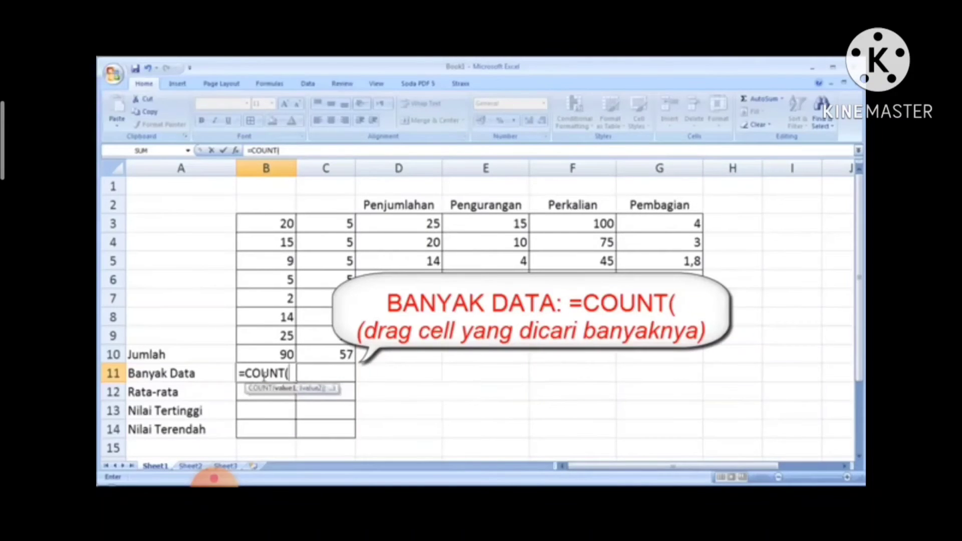
click(276, 224)
drag(277, 223, 262, 355)
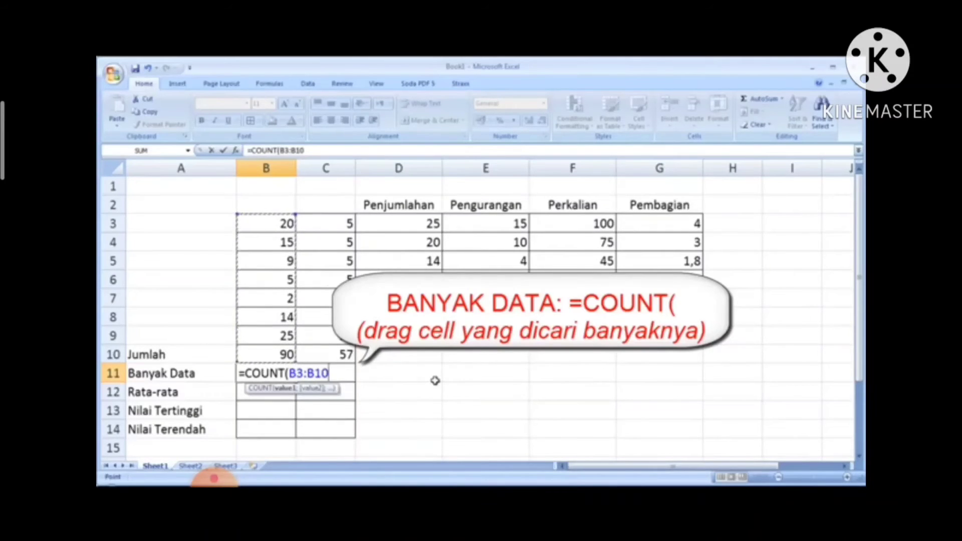
key(Return)
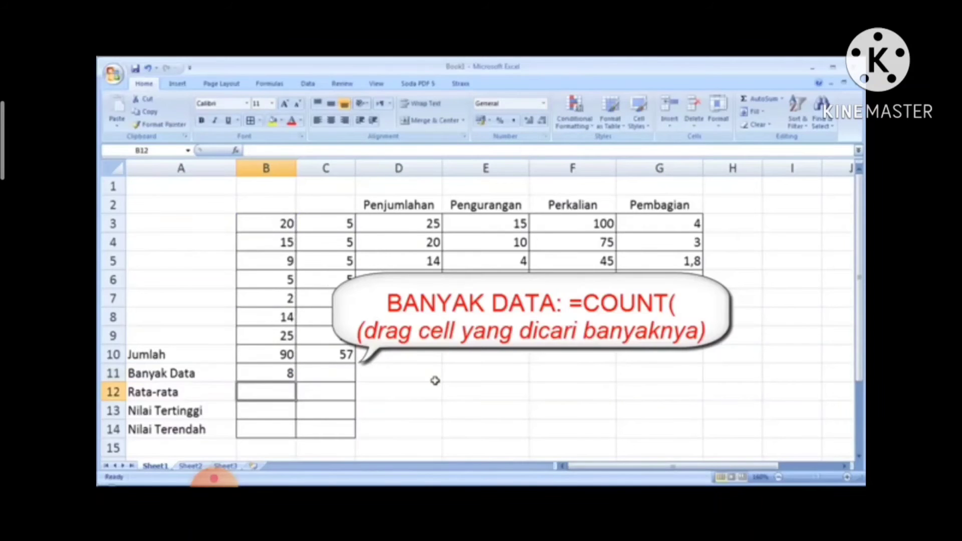
click(267, 372)
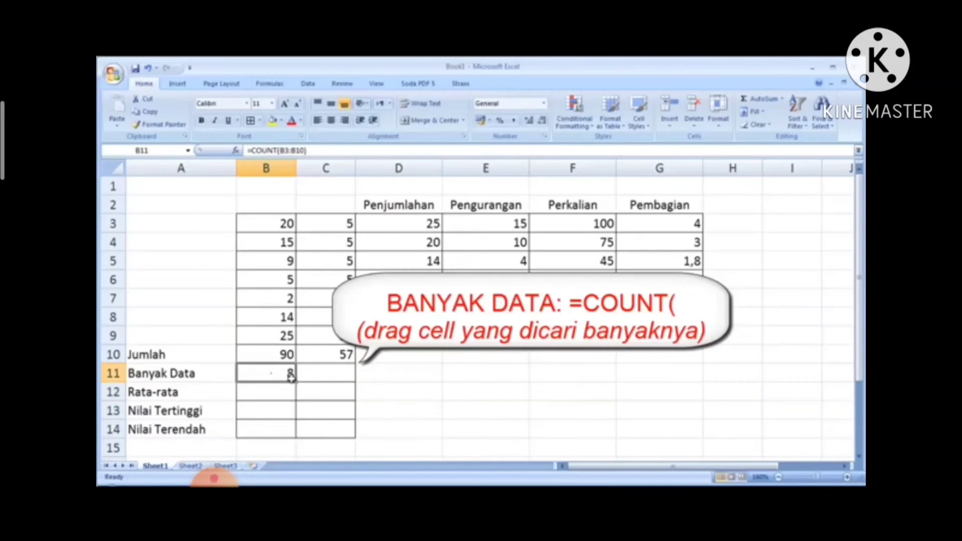
drag(297, 382, 346, 380)
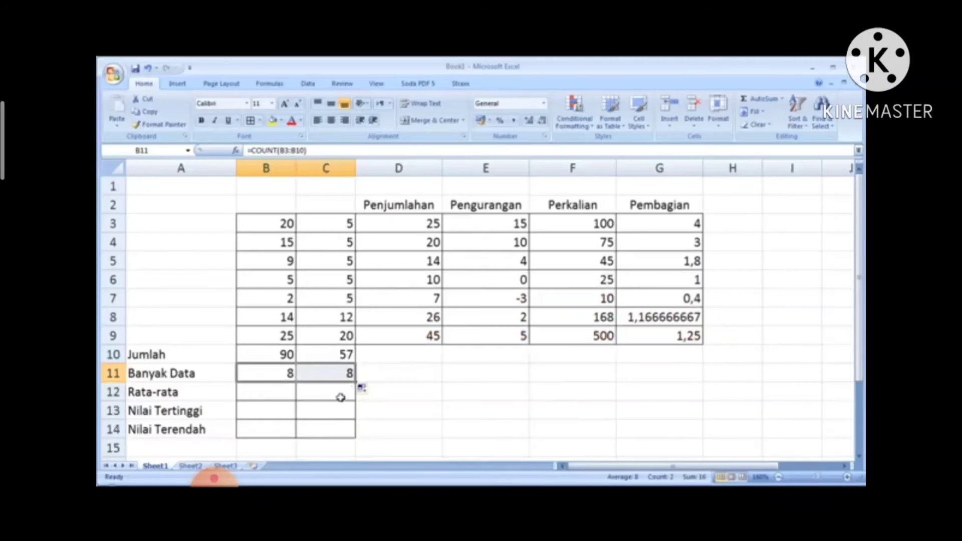
Enter the average formula =AVERAGE(B3:B9) in B12 for Rata-rata and copy it across to C12.
click(285, 393)
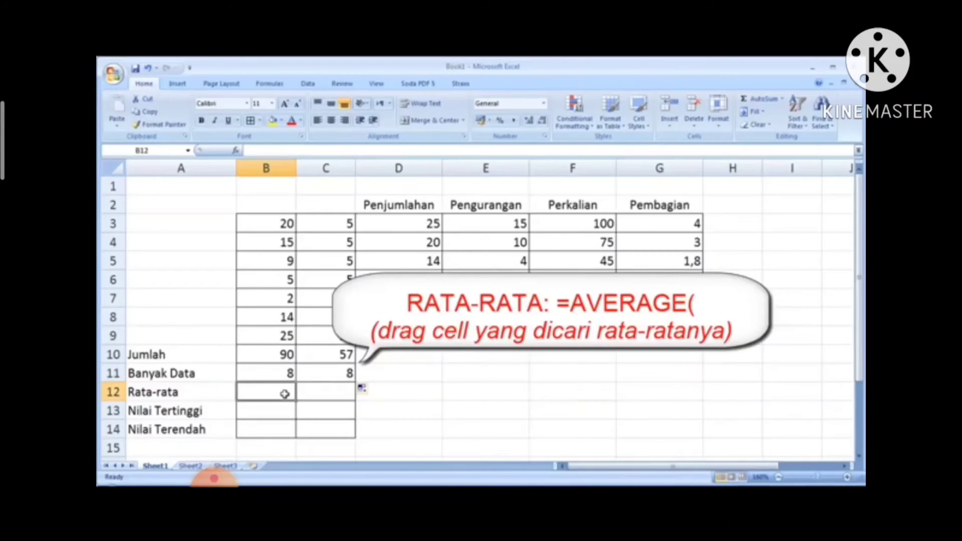
text(=)
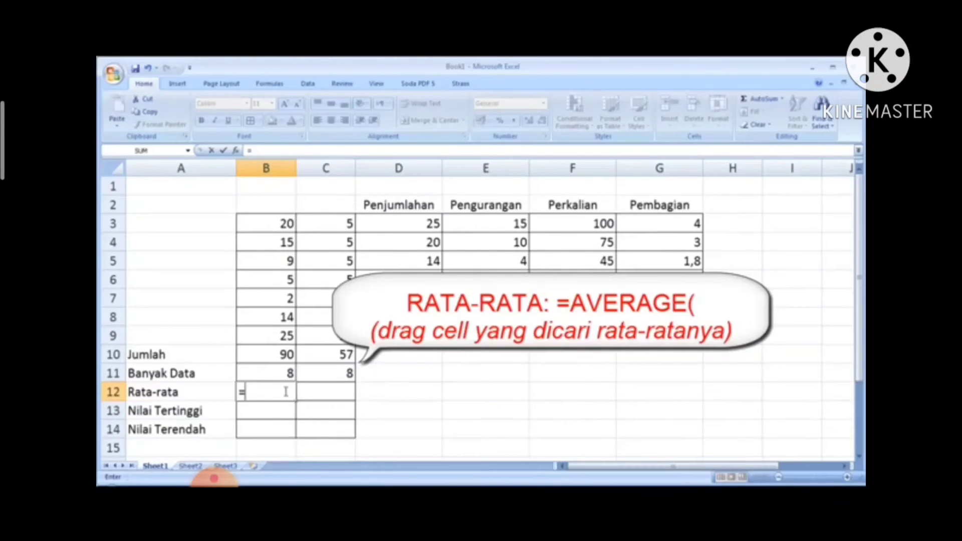
text(AV)
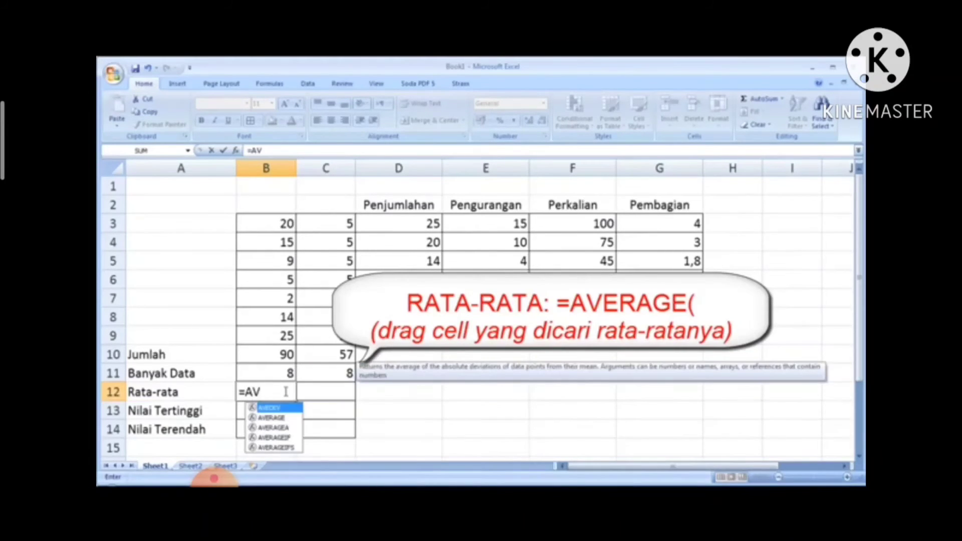
text(ERA)
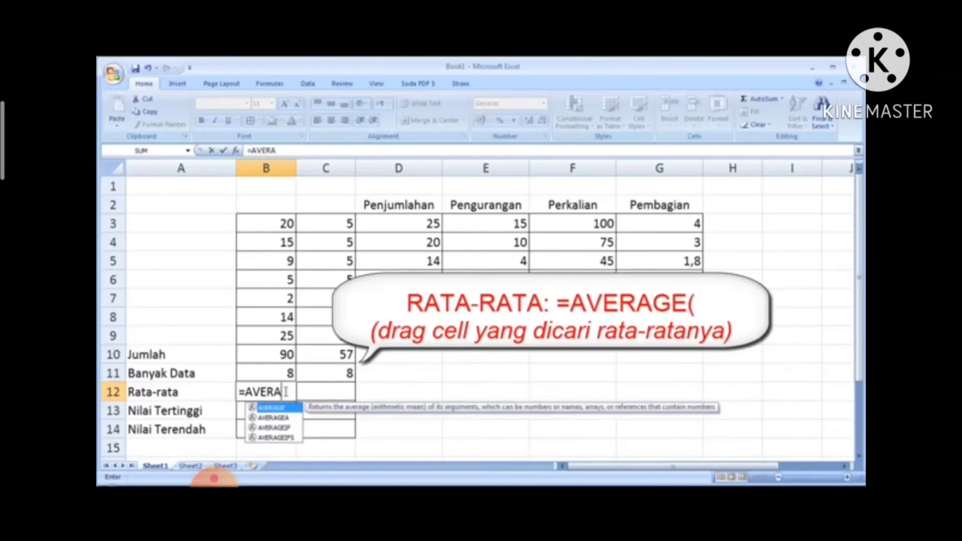
text(GE()
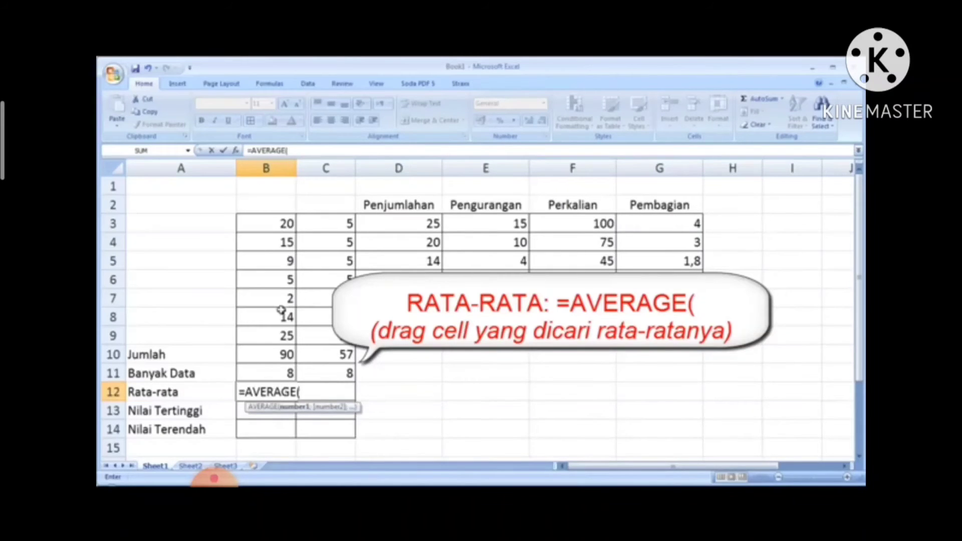
drag(273, 219, 269, 340)
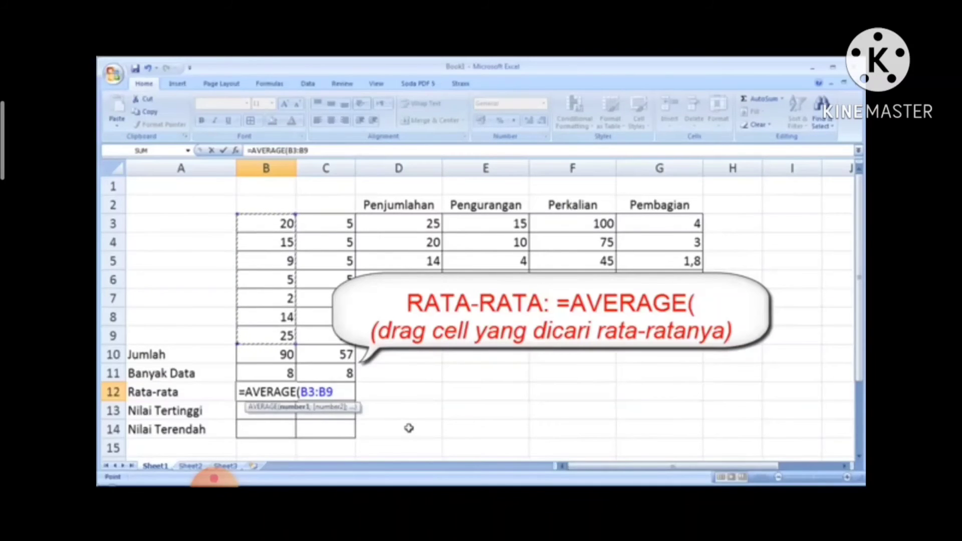
key(Return)
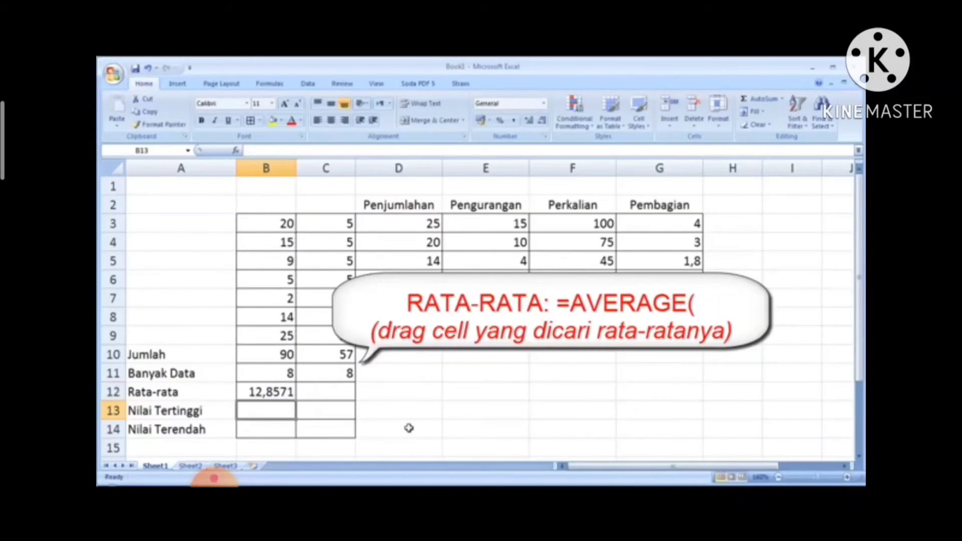
click(250, 392)
drag(296, 401, 343, 402)
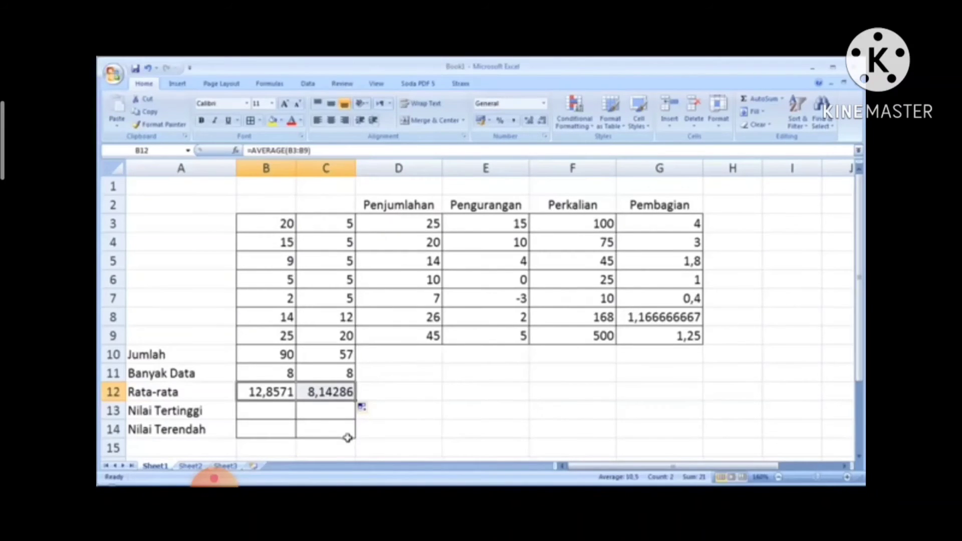
Enter the maximum formula =MAX(B3:B9) in B13 for Nilai Tertinggi and copy it across to C13.
click(283, 413)
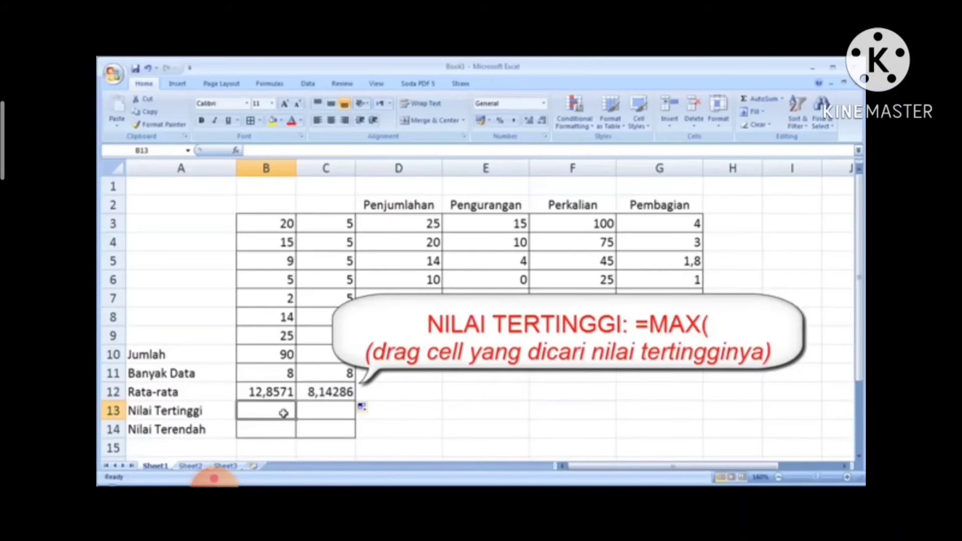
text(=)
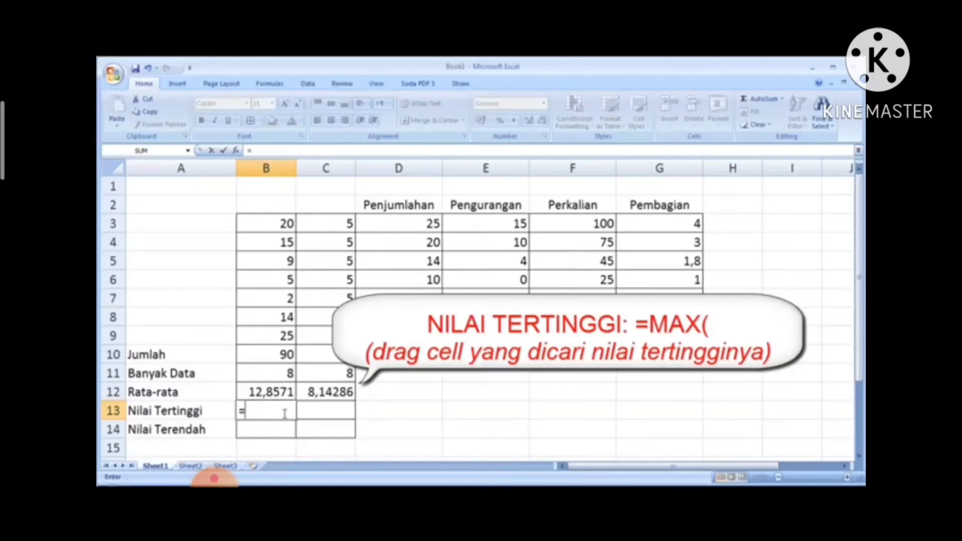
text(M)
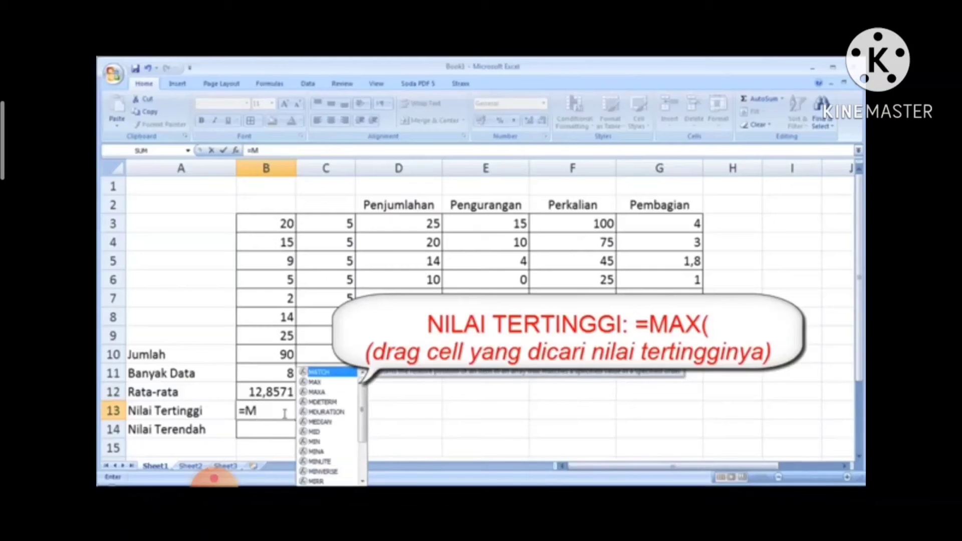
text(A)
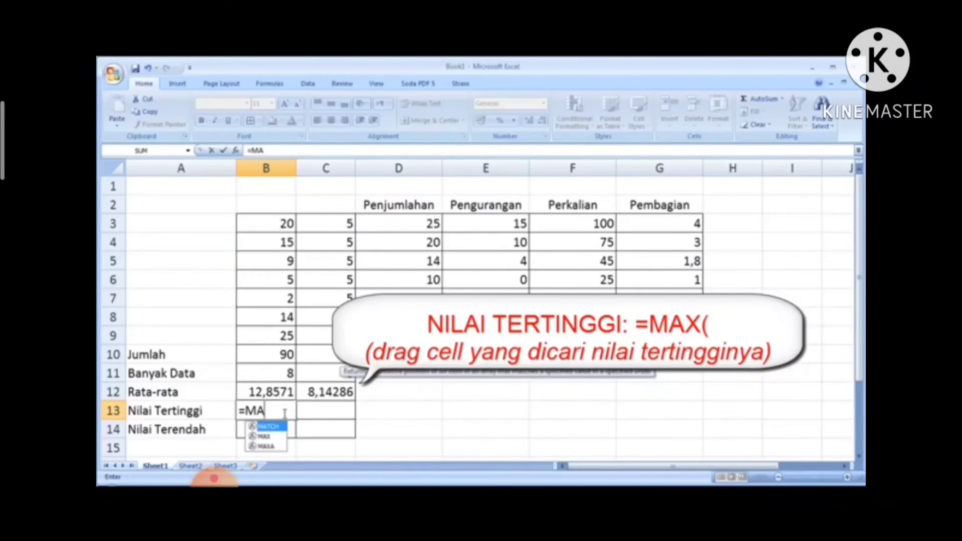
text(X)
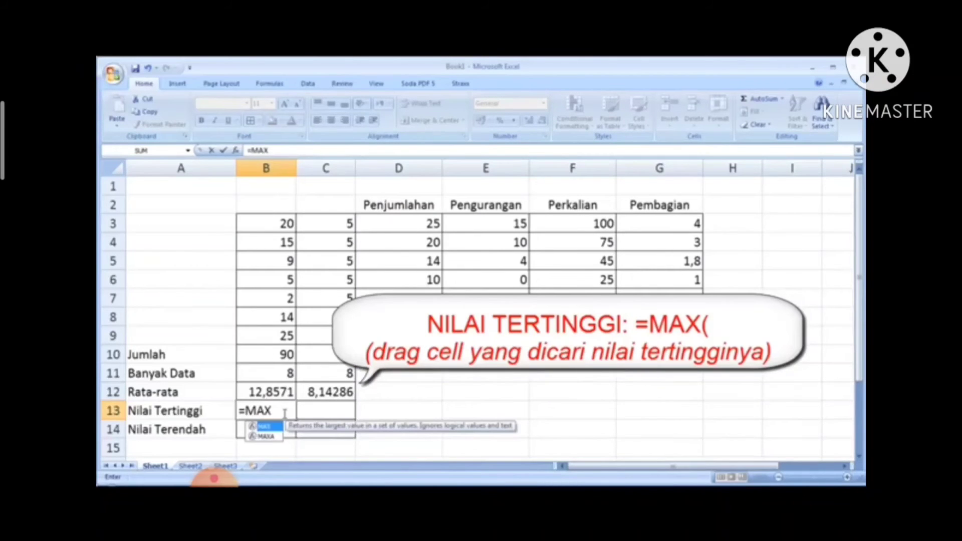
text(()
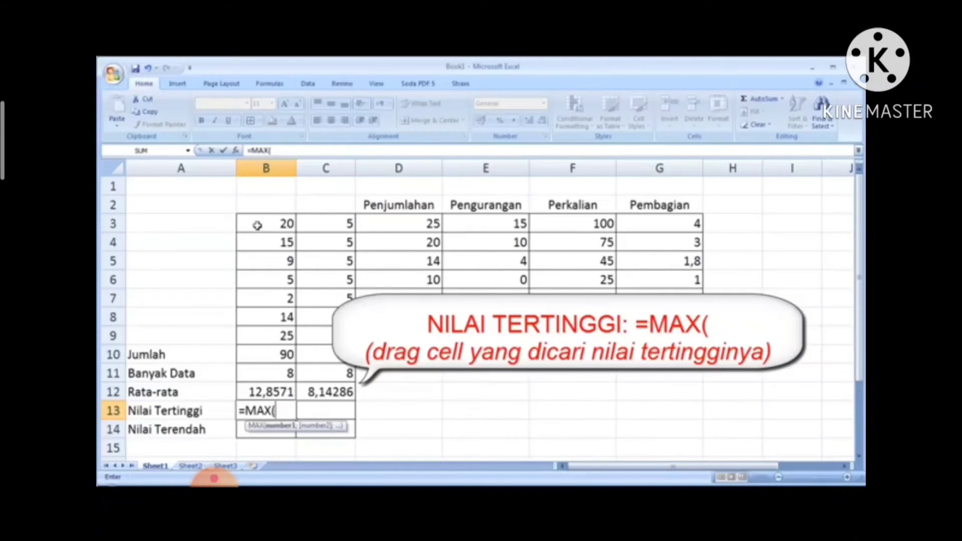
drag(276, 222, 277, 337)
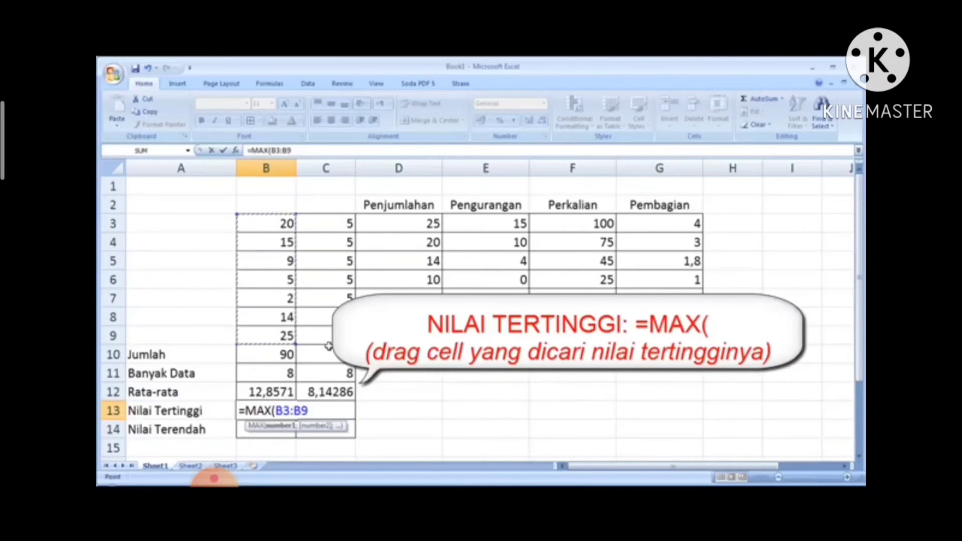
key(Return)
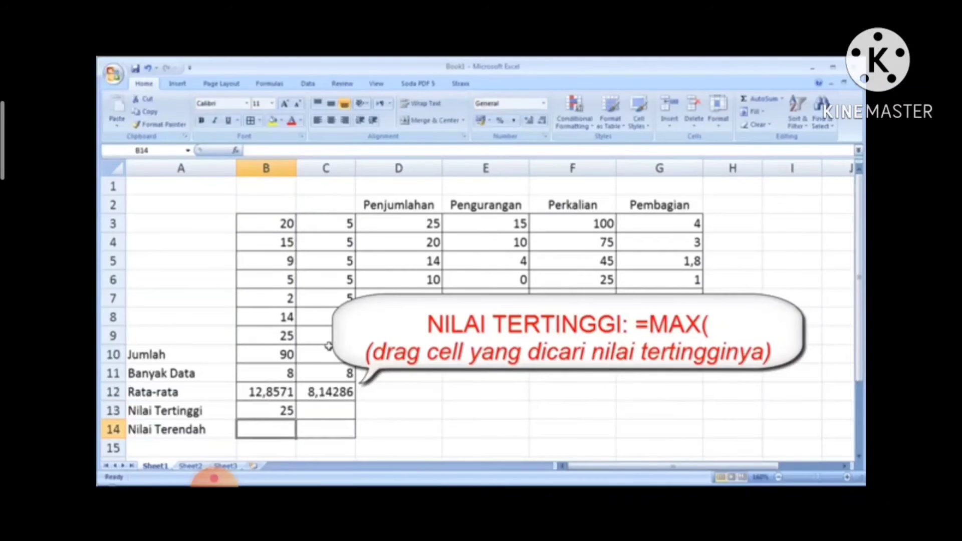
click(285, 412)
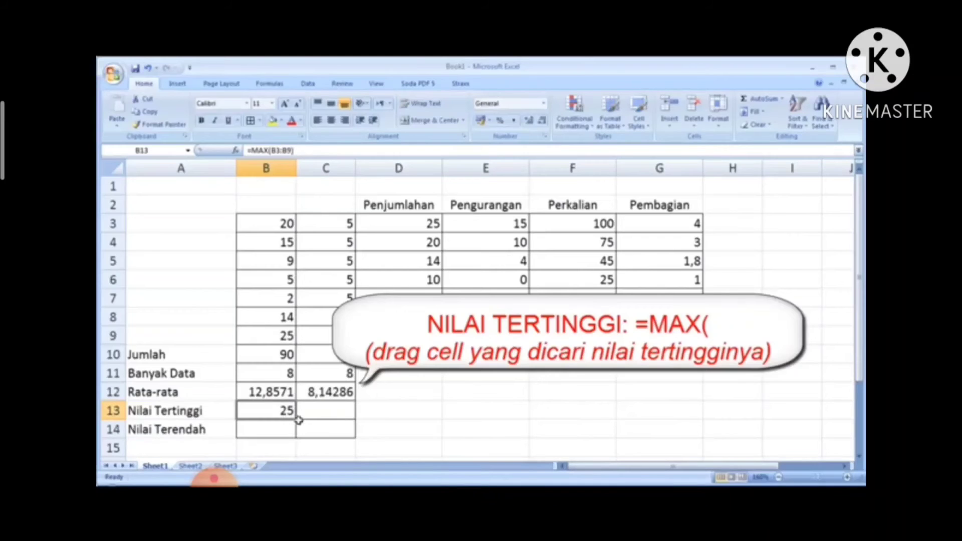
drag(298, 419, 336, 421)
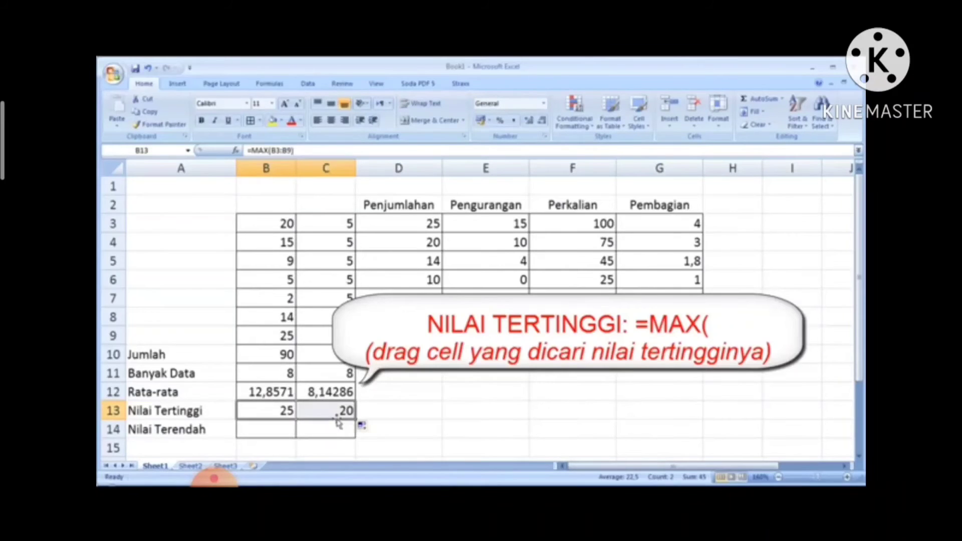
Check the Nilai Tertinggi results in B13 and C13 against the source numbers in columns B and C.
click(283, 410)
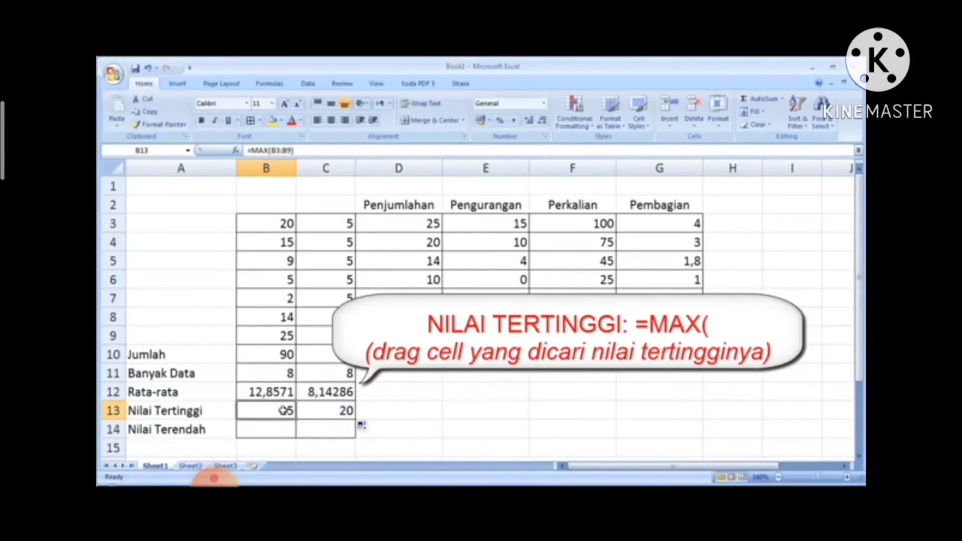
drag(286, 222, 279, 333)
click(283, 336)
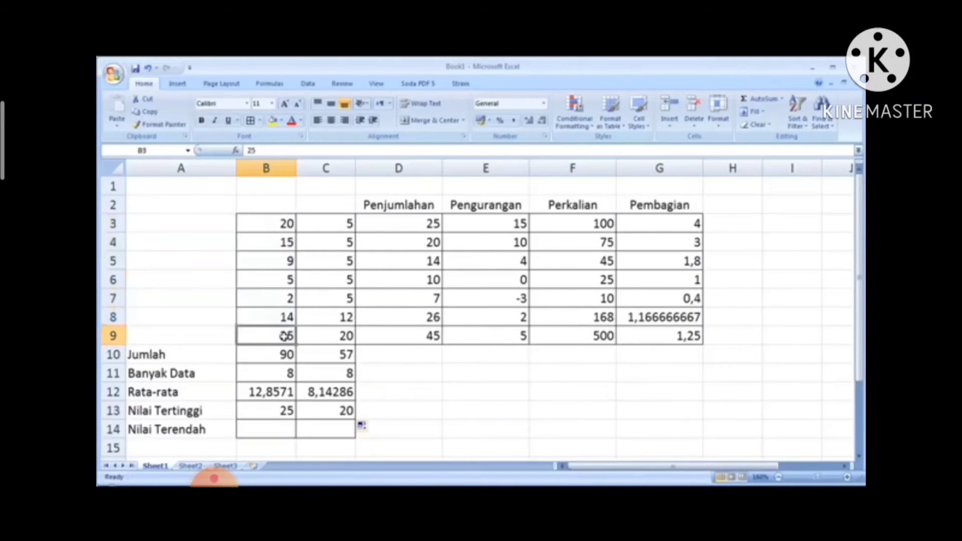
click(340, 413)
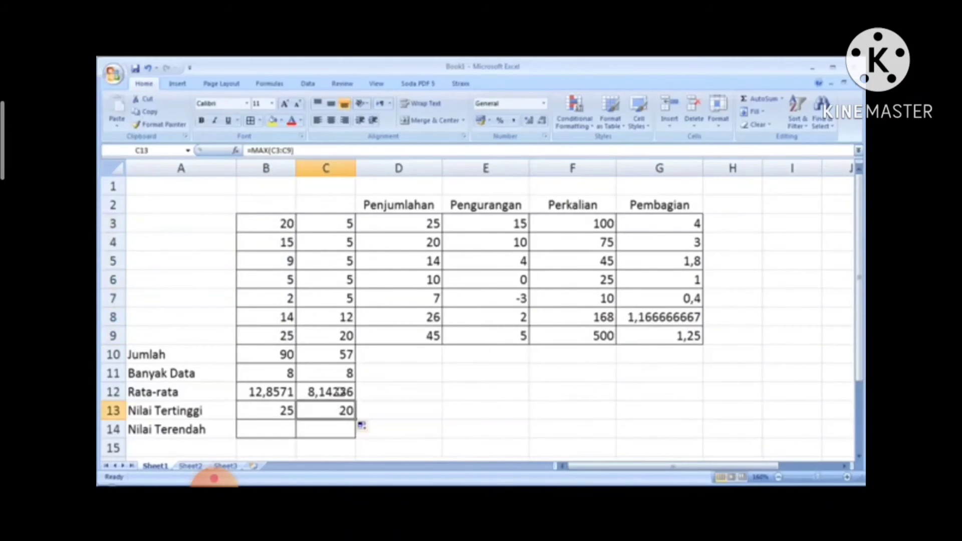
click(334, 334)
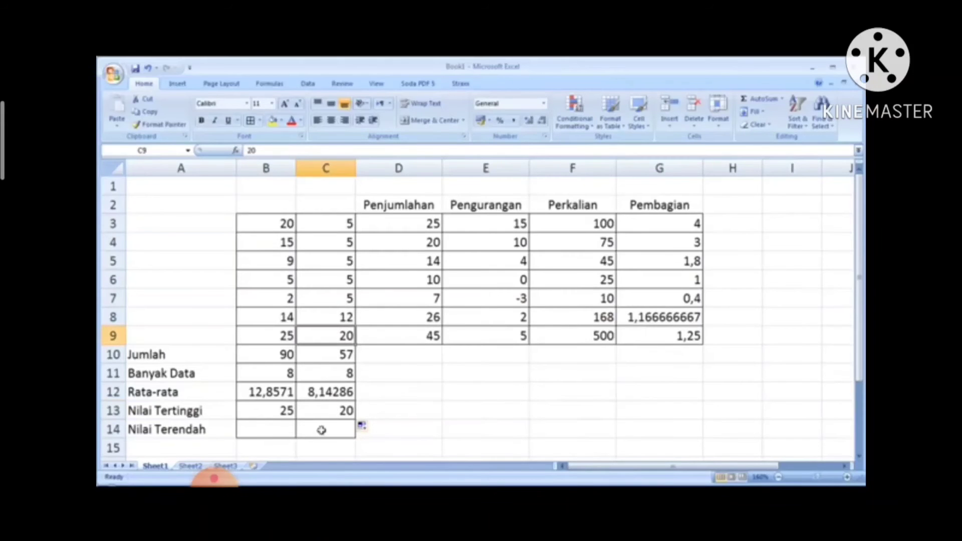
Enter the minimum formula =MIN(B3:B9) in B14 for Nilai Terendah and copy it across to C14.
click(261, 428)
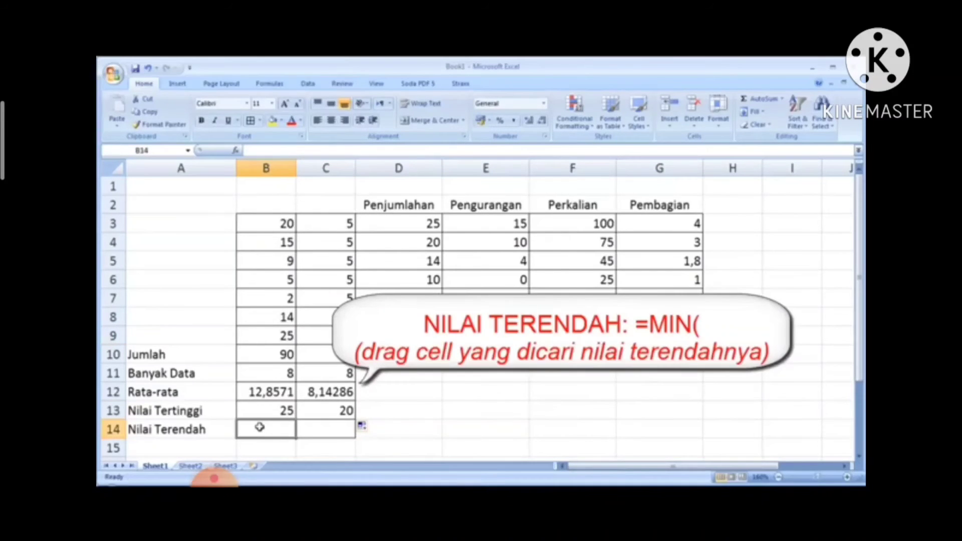
text(=)
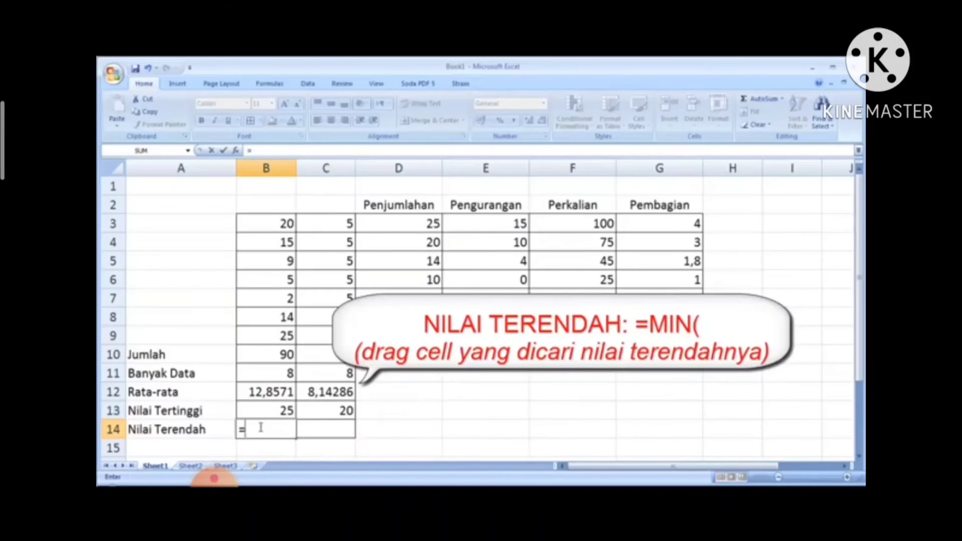
text(MI)
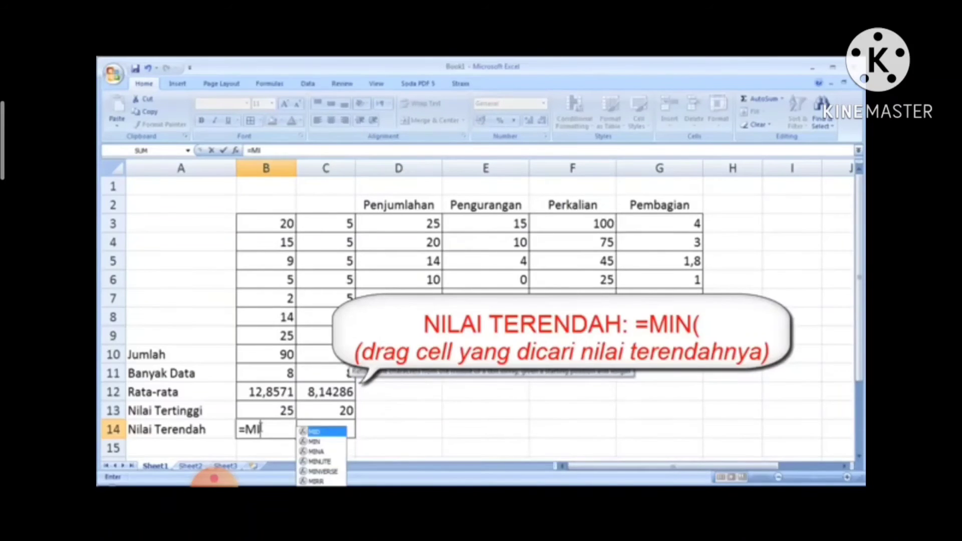
text(N)
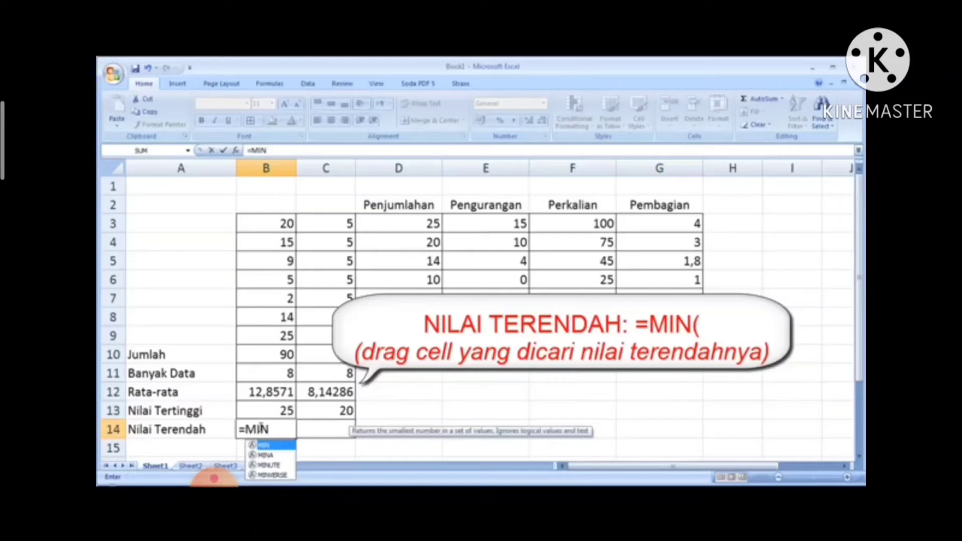
text(()
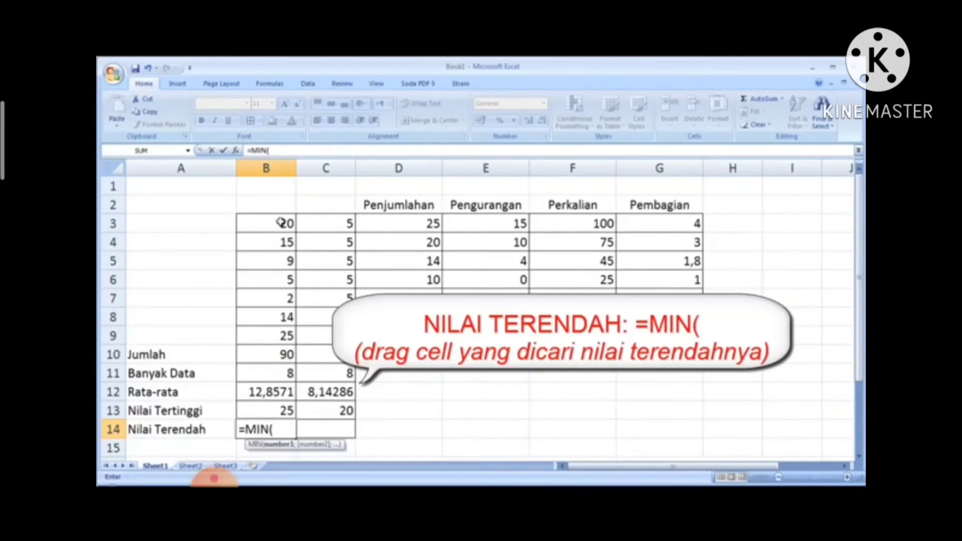
drag(281, 222, 266, 332)
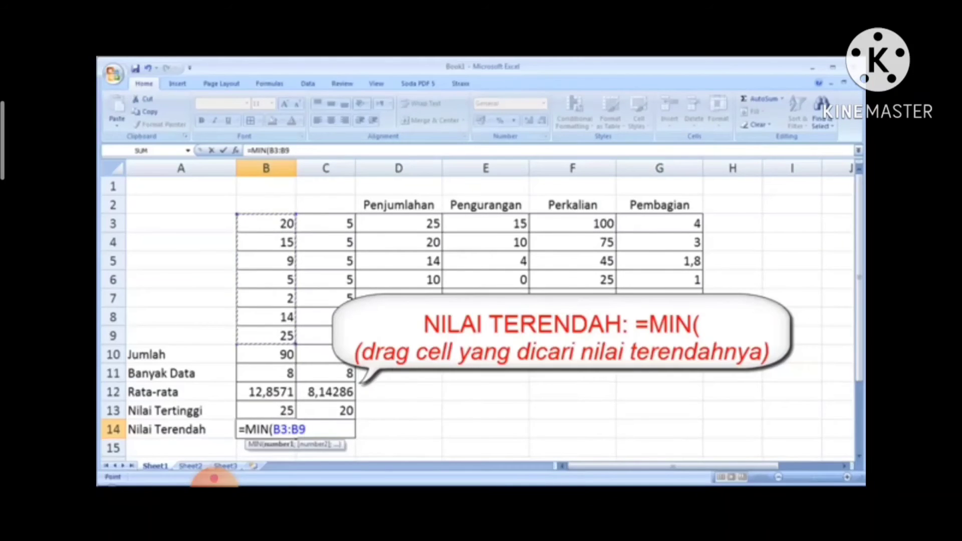
text())
key(Return)
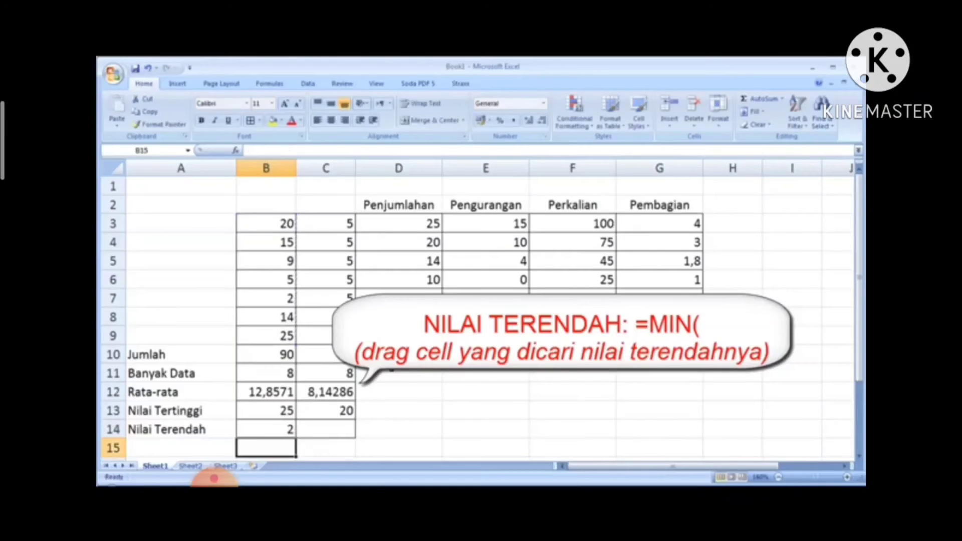
click(283, 427)
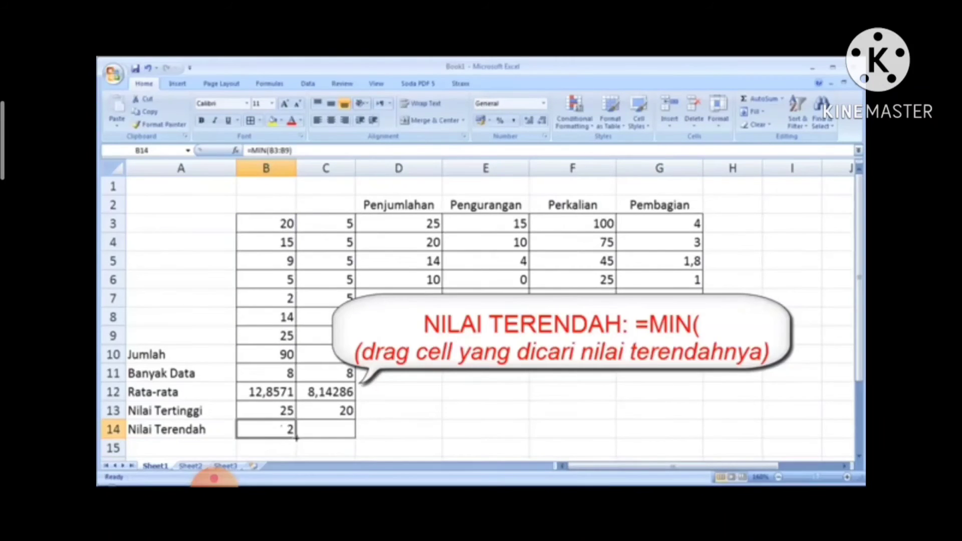
drag(297, 437, 341, 439)
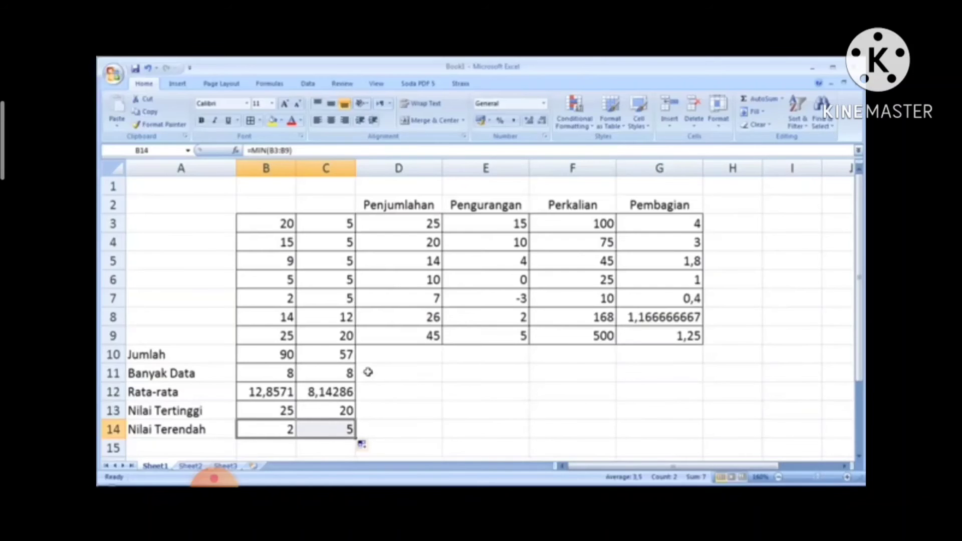
Enter the direct calculation =40+25 in B16 beside Operasi langsung.
scroll(360, 339, down, 3)
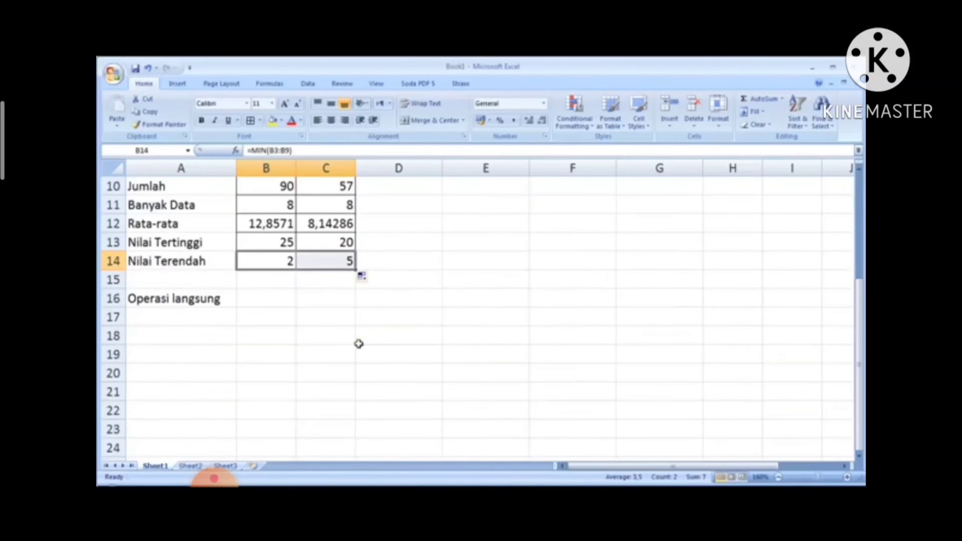
scroll(359, 344, down, 1)
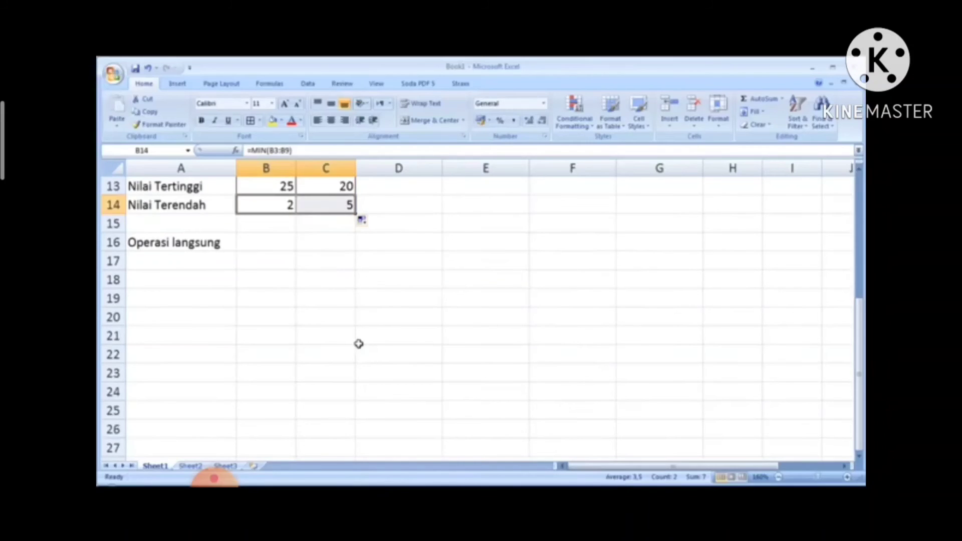
scroll(358, 344, up, 3)
click(292, 301)
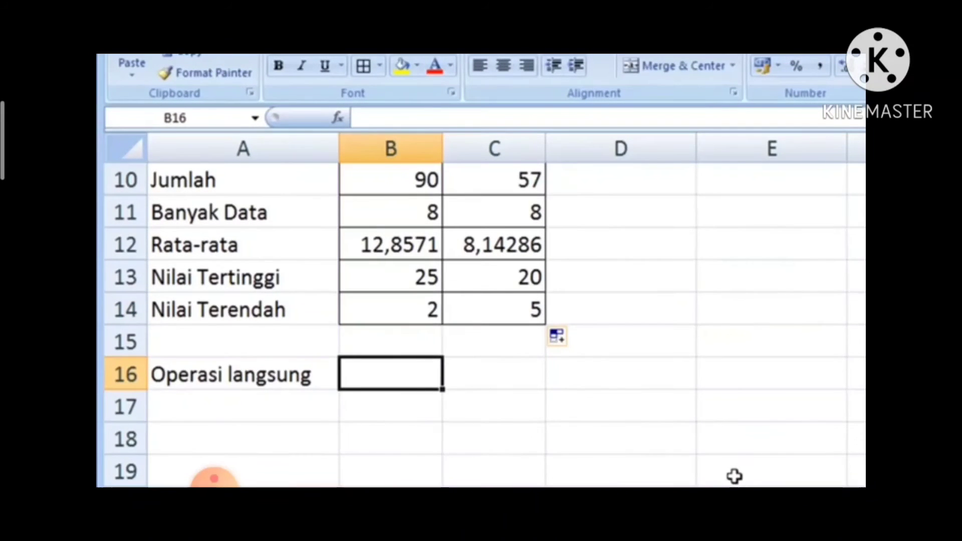
text(=)
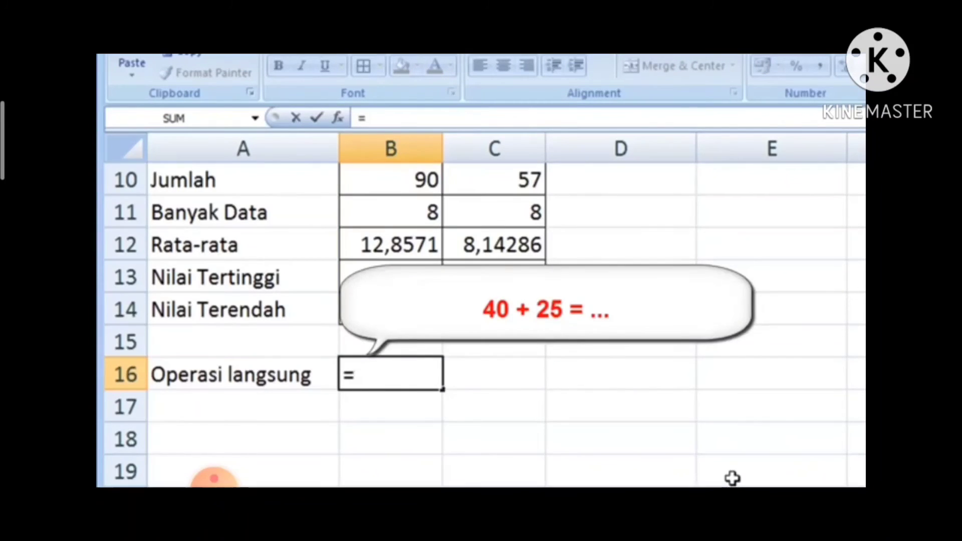
text(40)
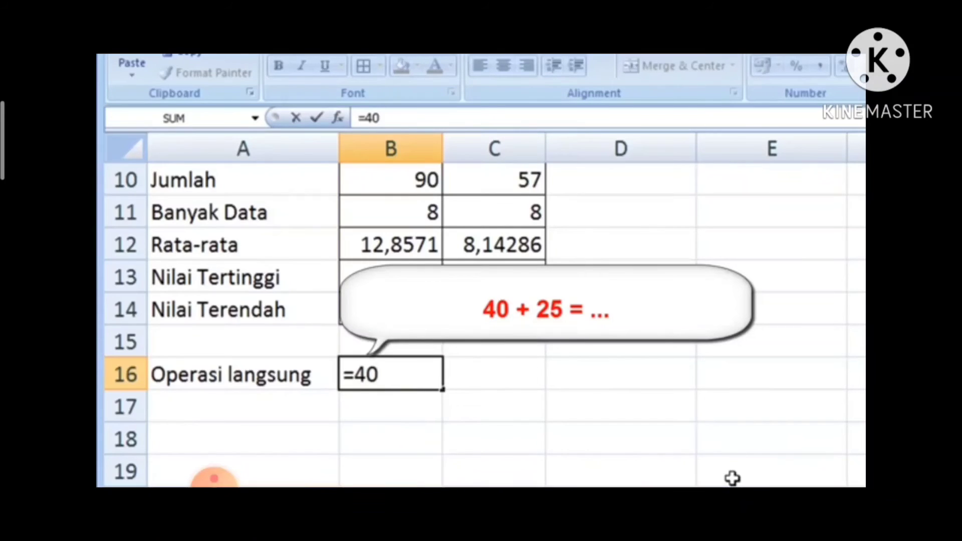
text(+25)
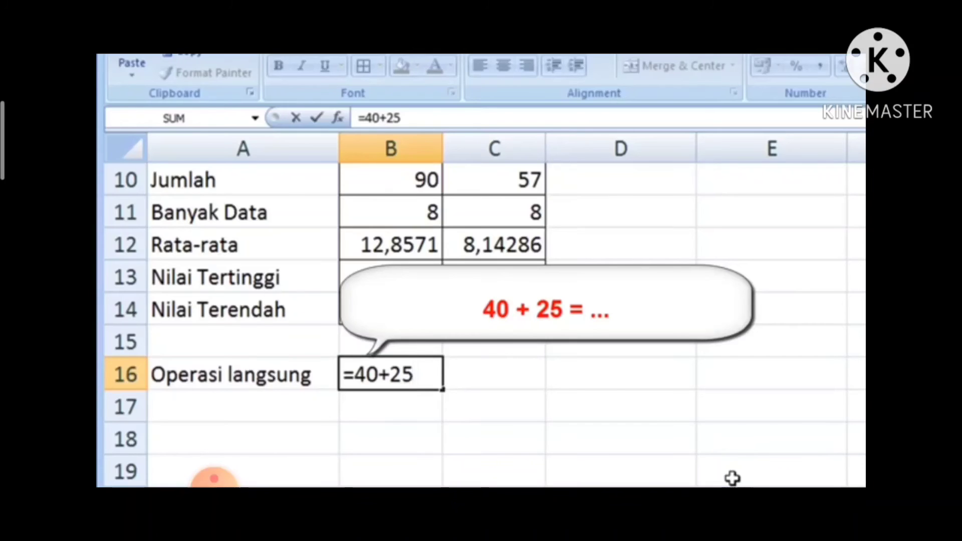
key(Return)
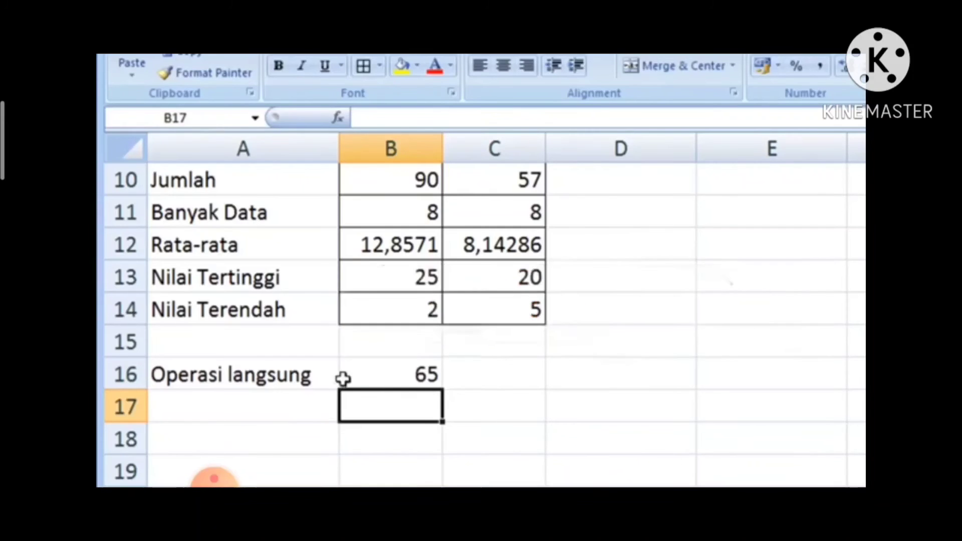
Replace the calculation in B16 beside Operasi langsung with =42+3*5.
click(381, 373)
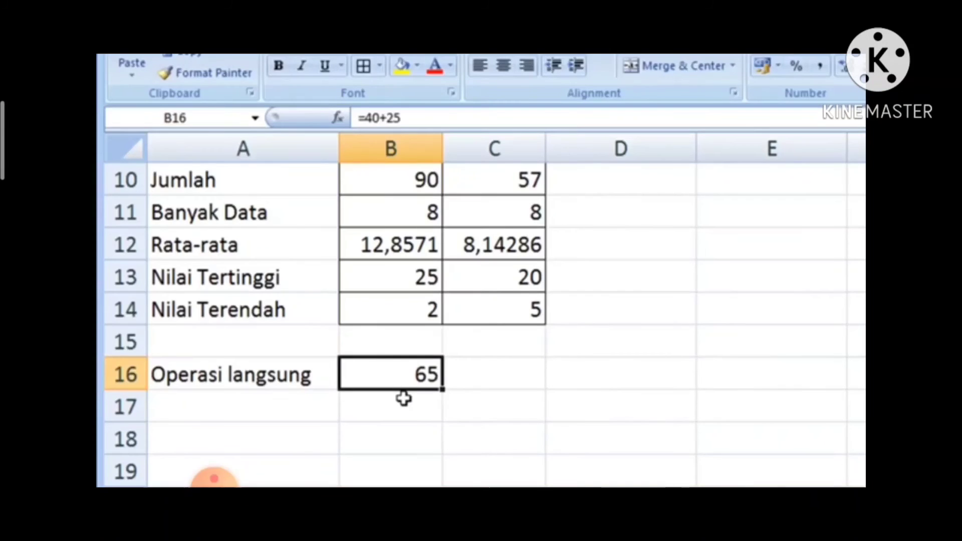
text(=)
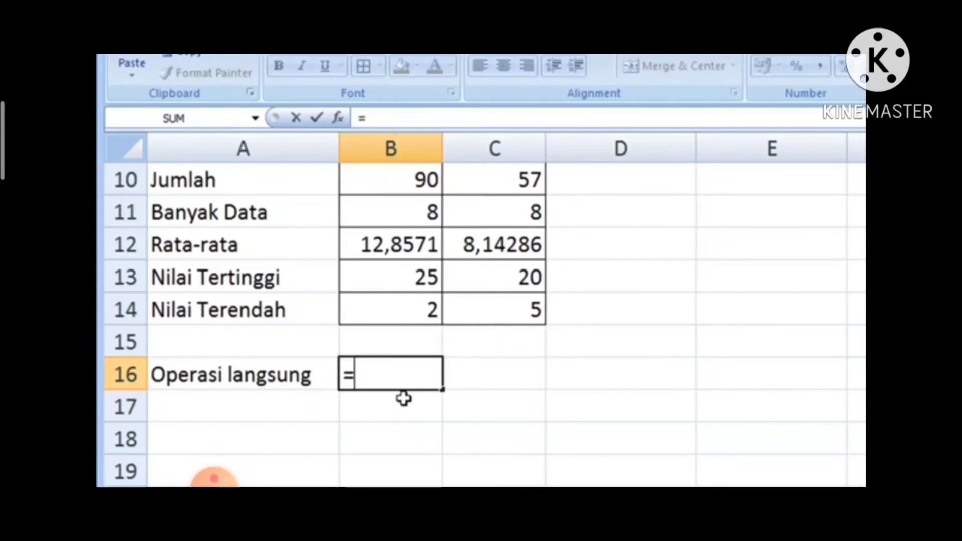
text(4)
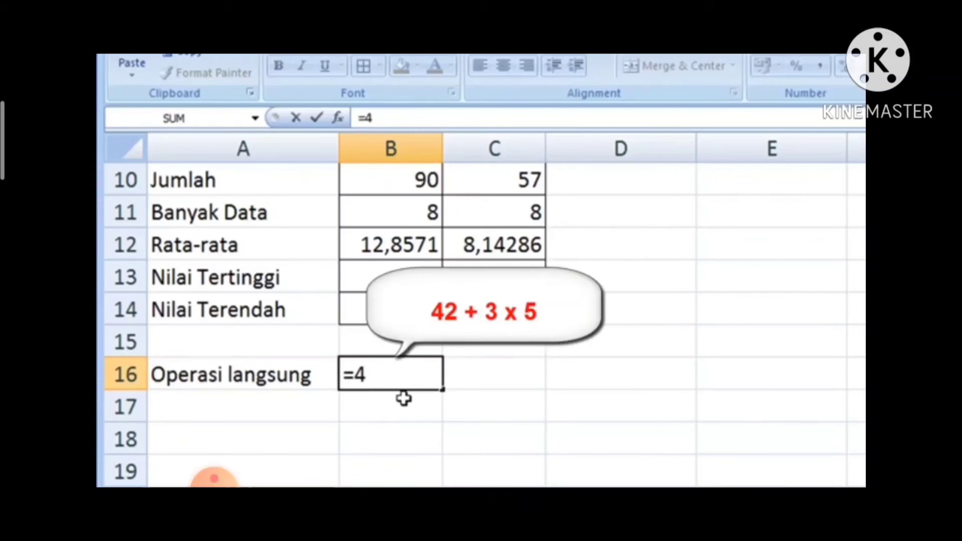
text(2)
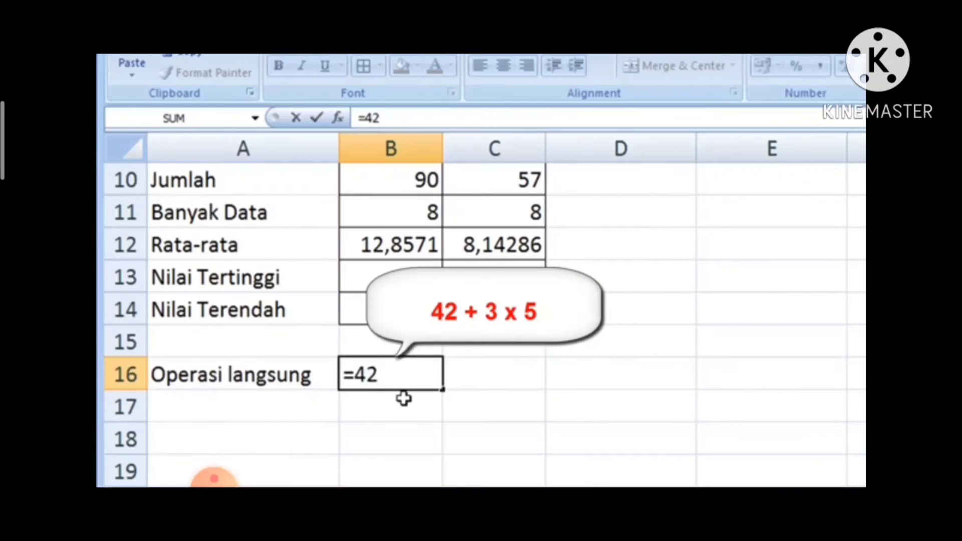
text(+3)
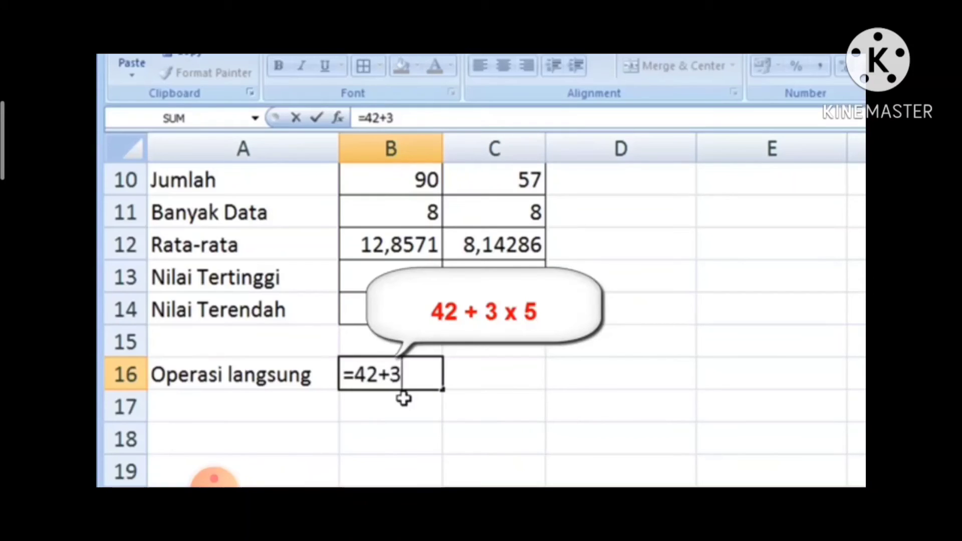
text(*)
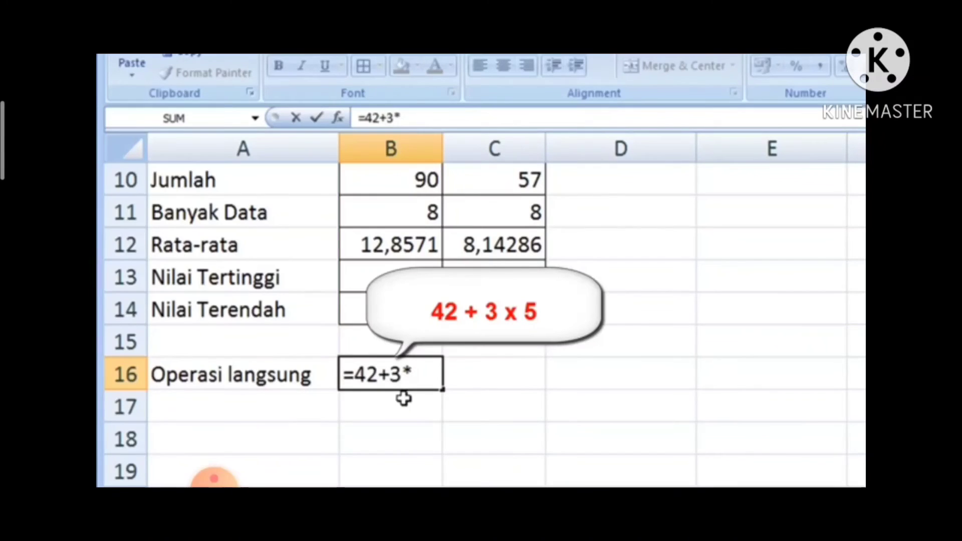
text(5)
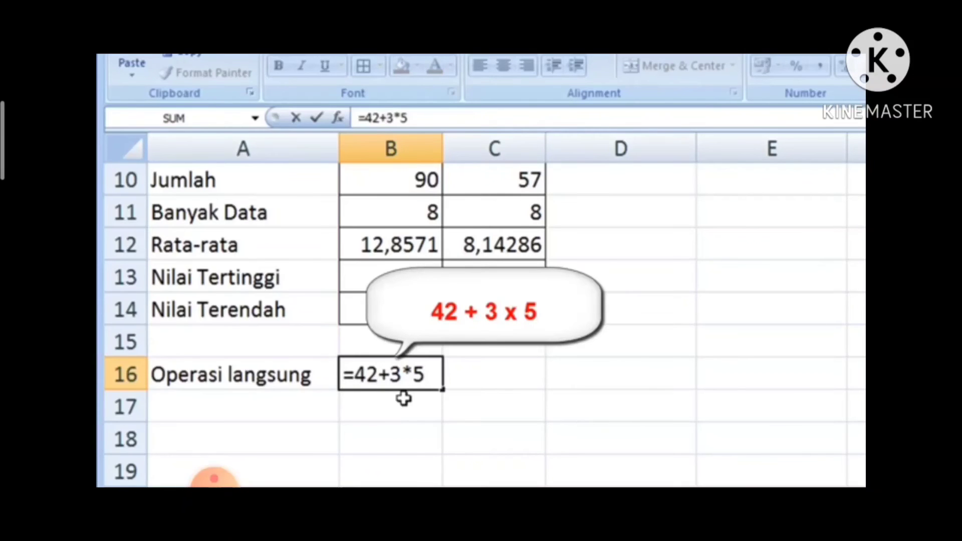
key(Return)
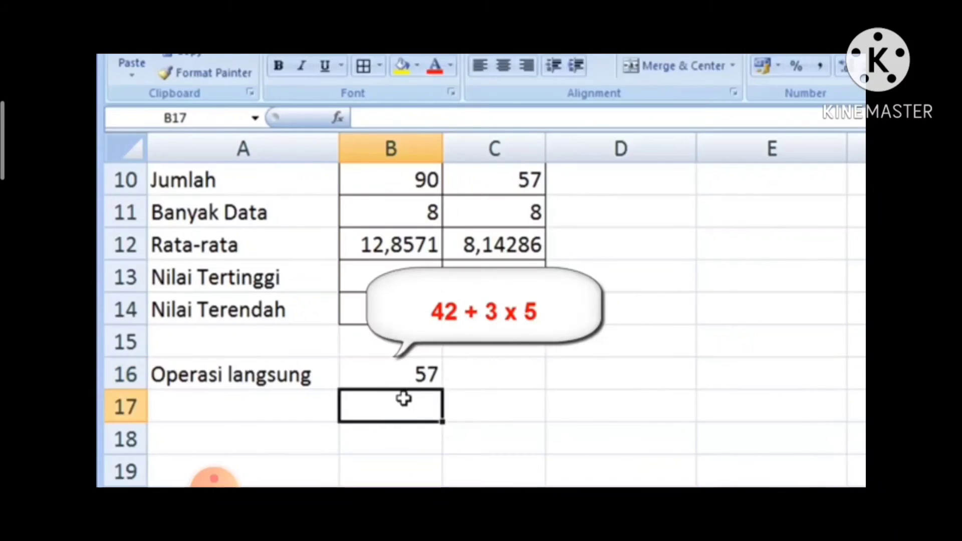
Enter the square of 6 in B16 as the direct calculation =6^2.
key(Up)
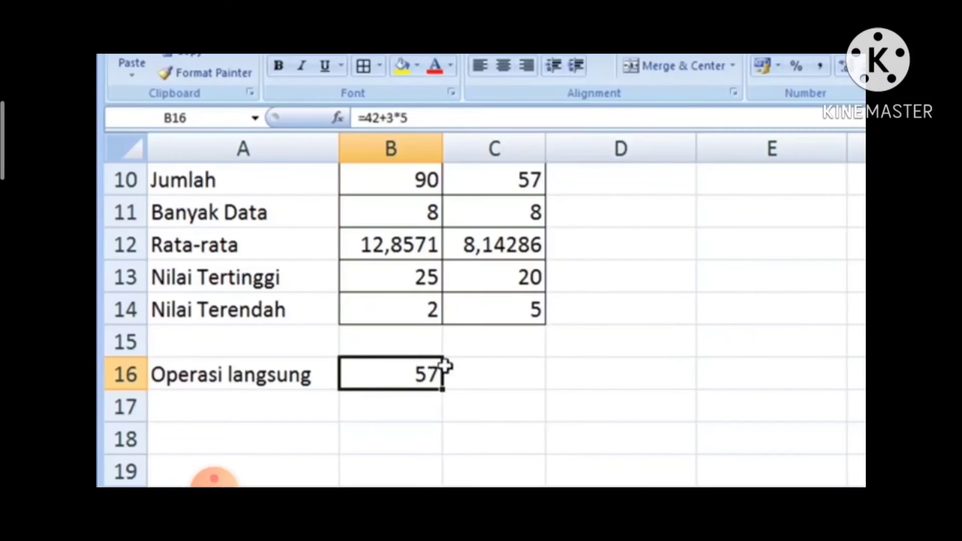
scroll(460, 365, down, 1)
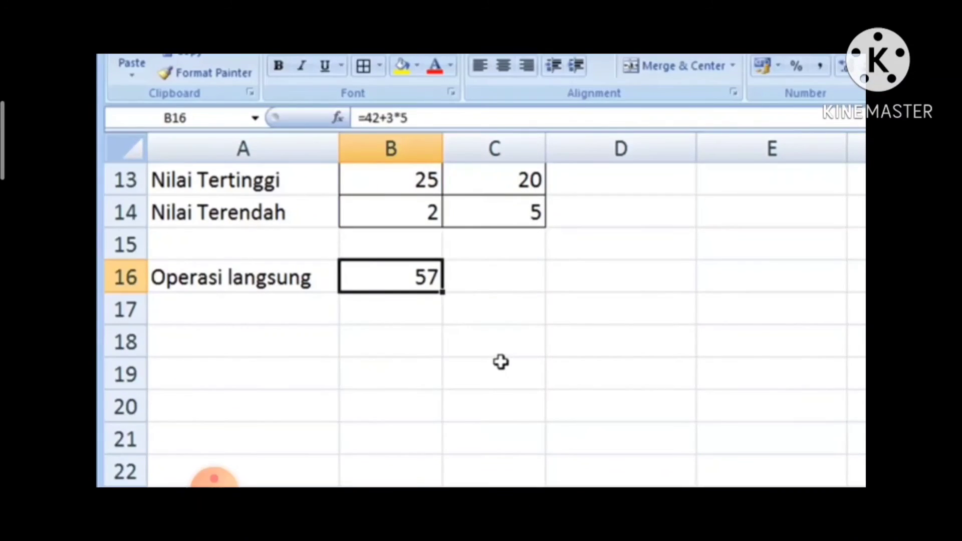
text(=)
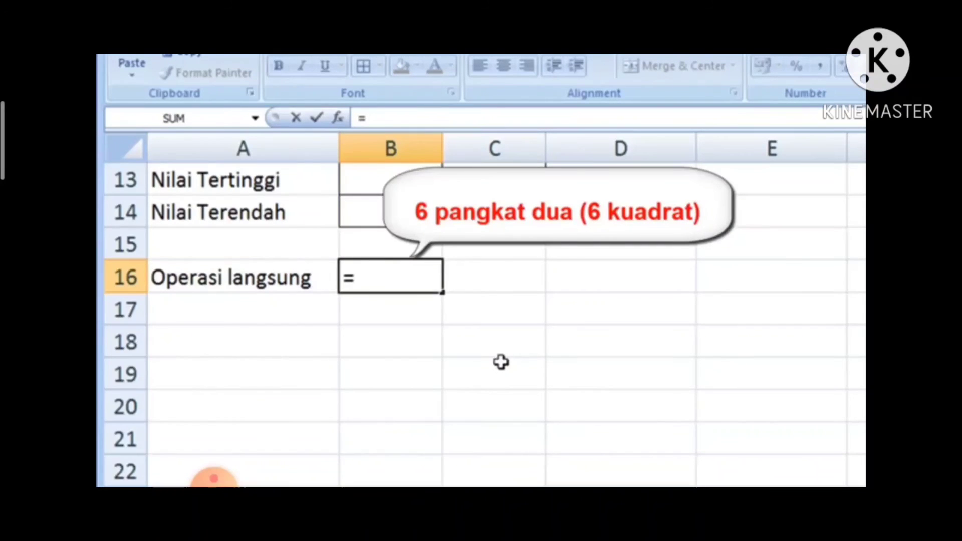
text(6)
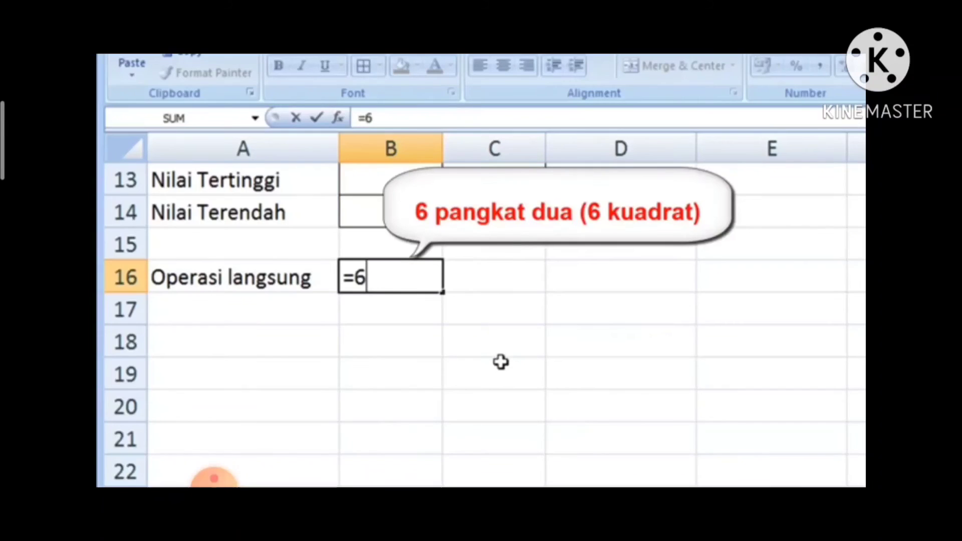
text(^)
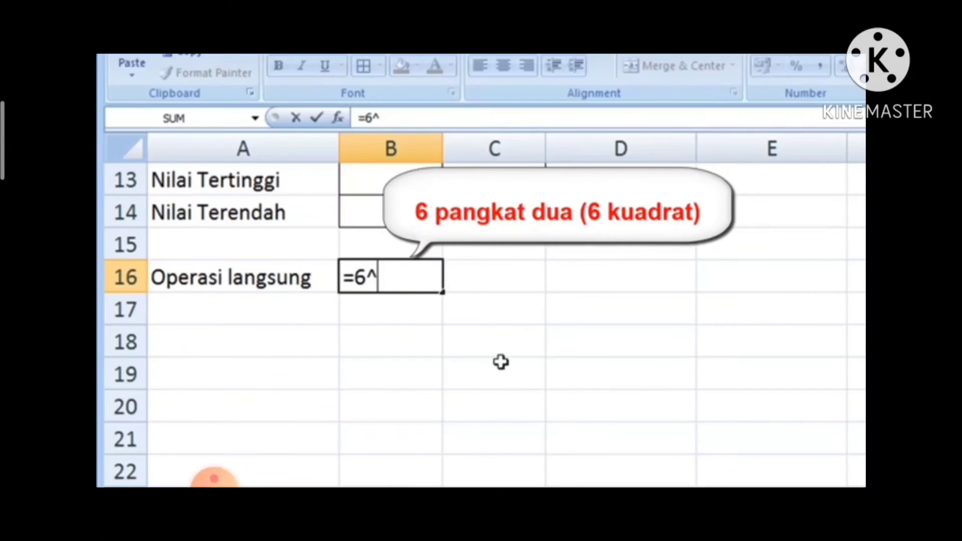
text(2)
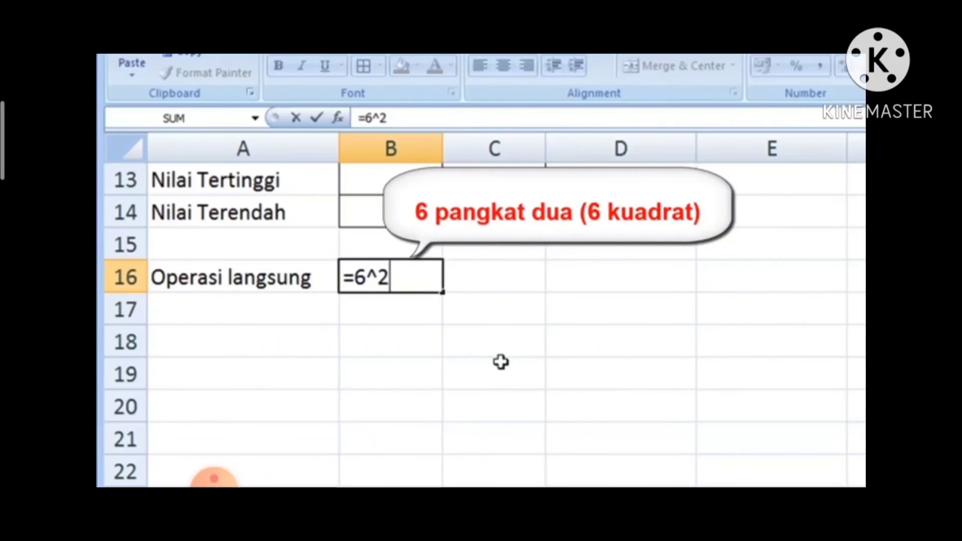
key(Return)
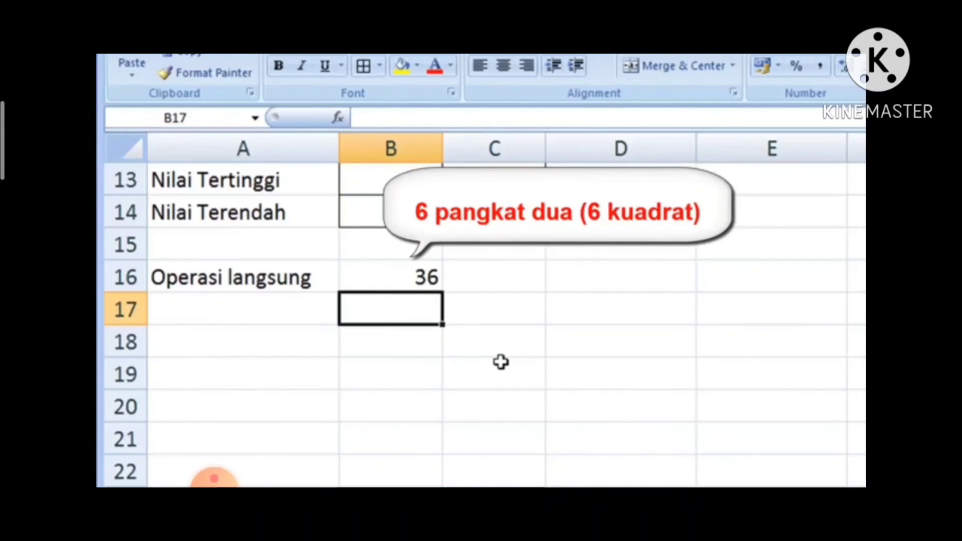
Enter the cube of 12 in B16 as the direct calculation =12^3.
key(Up)
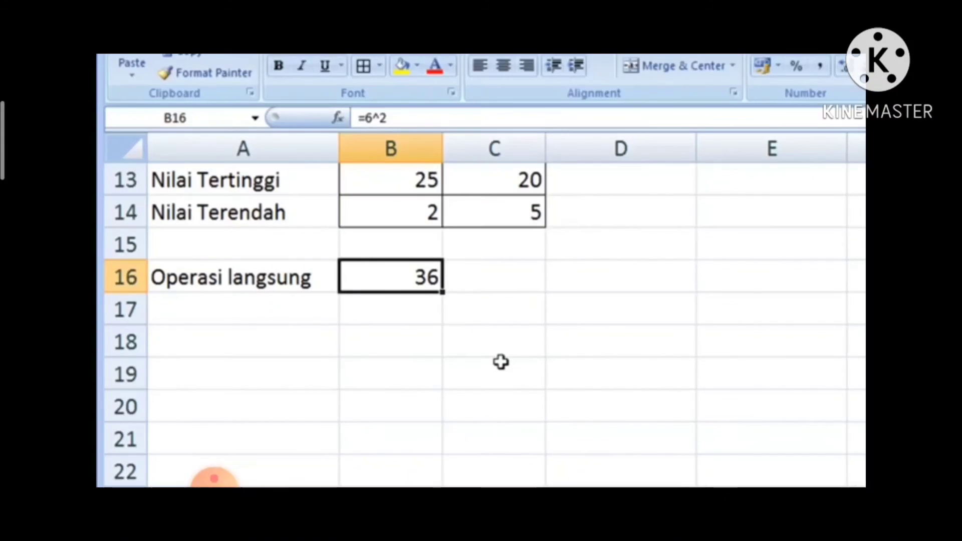
text(=12)
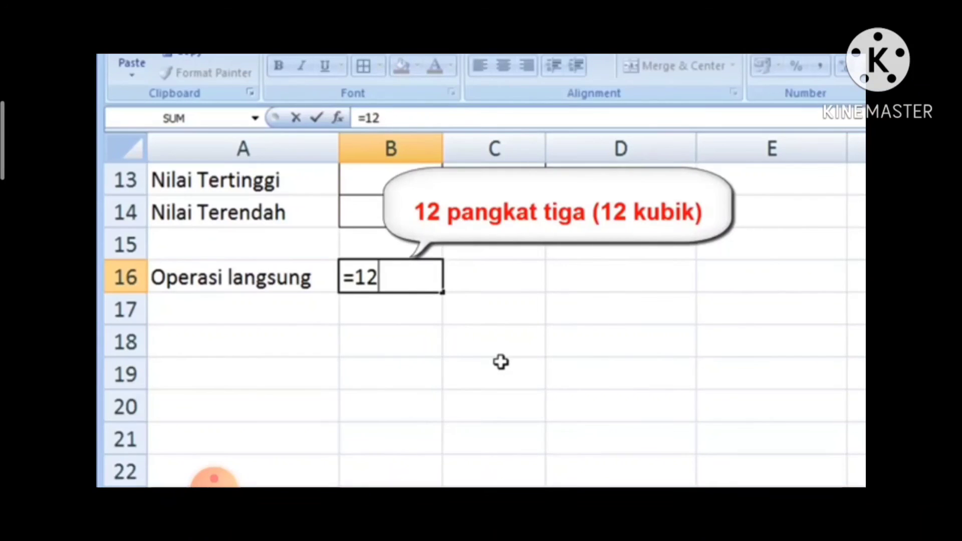
text(^3)
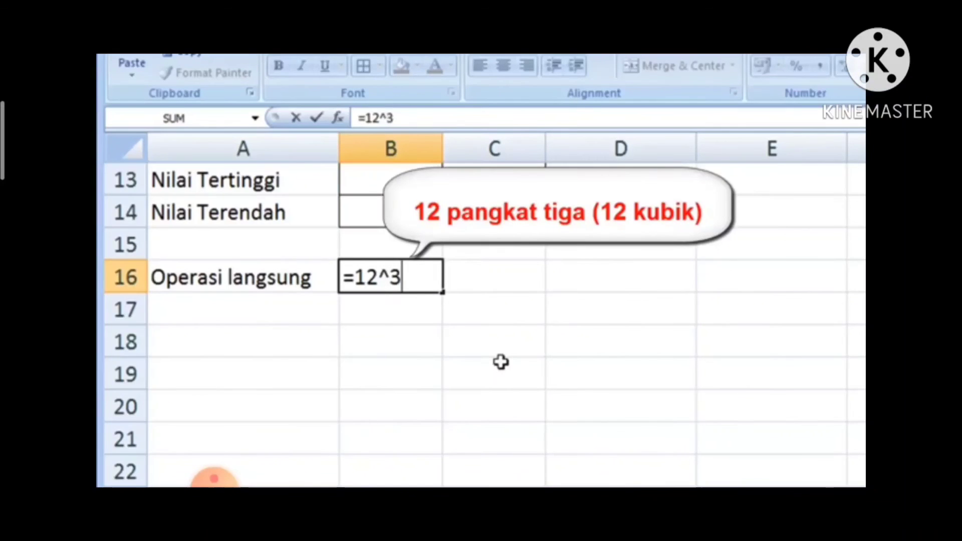
key(Return)
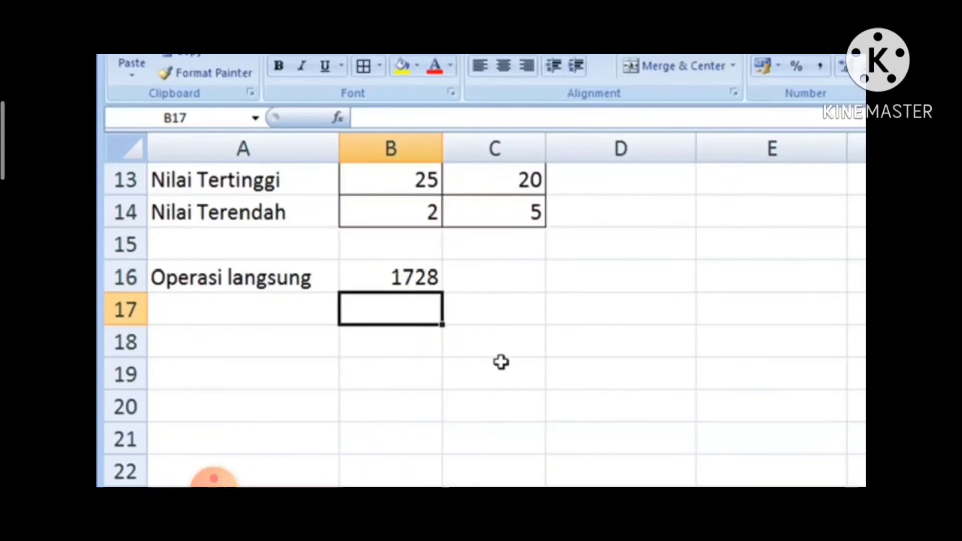
Enter the square root of 25 in B16 as =25^(1/2) and reselect the cell.
key(Up)
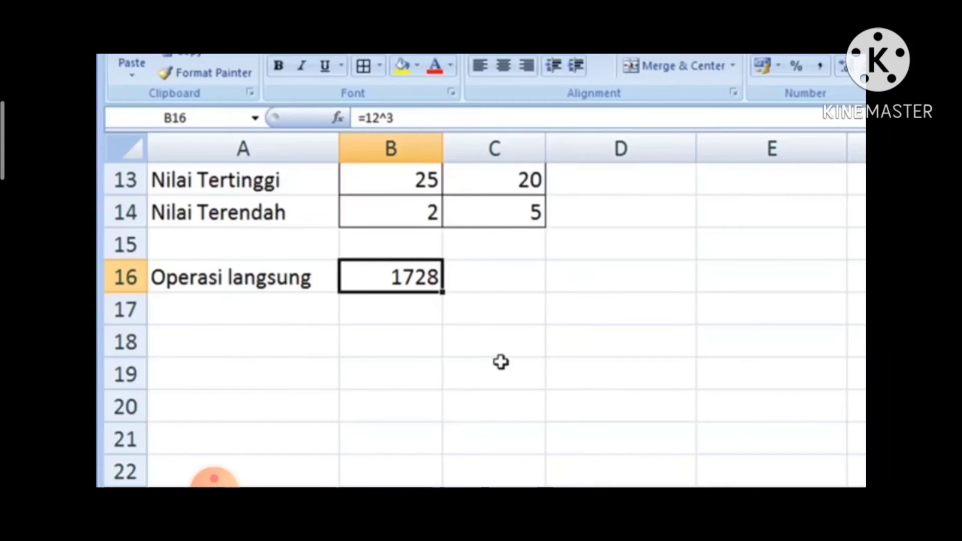
text(=)
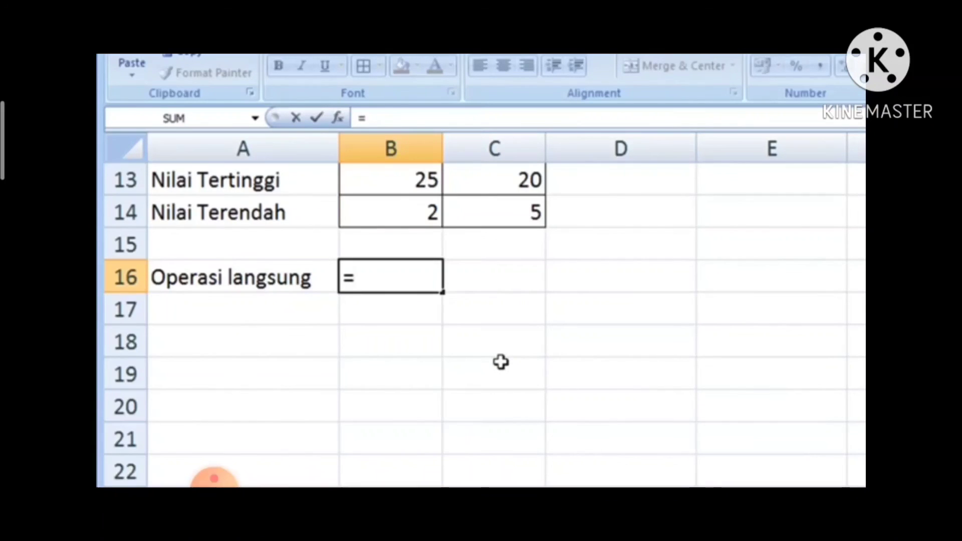
text(25)
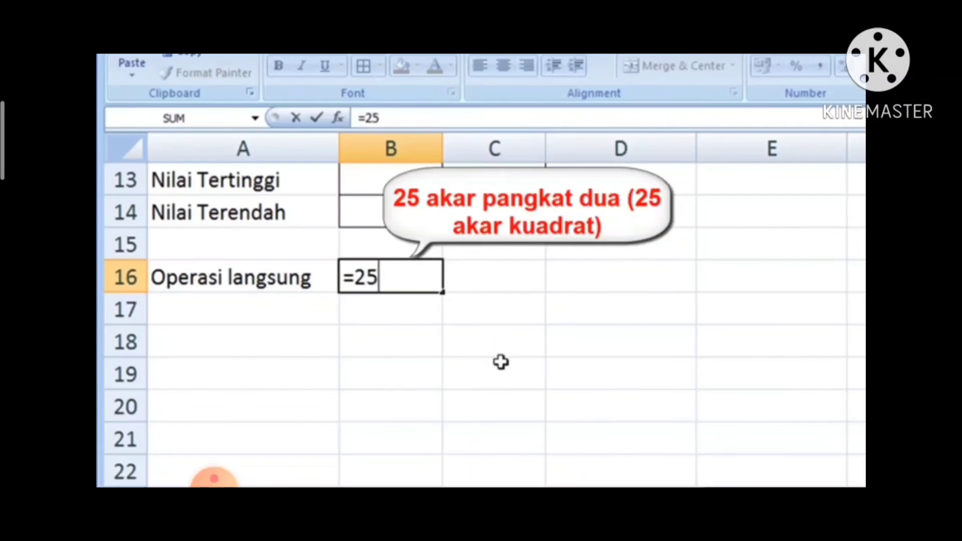
text(^)
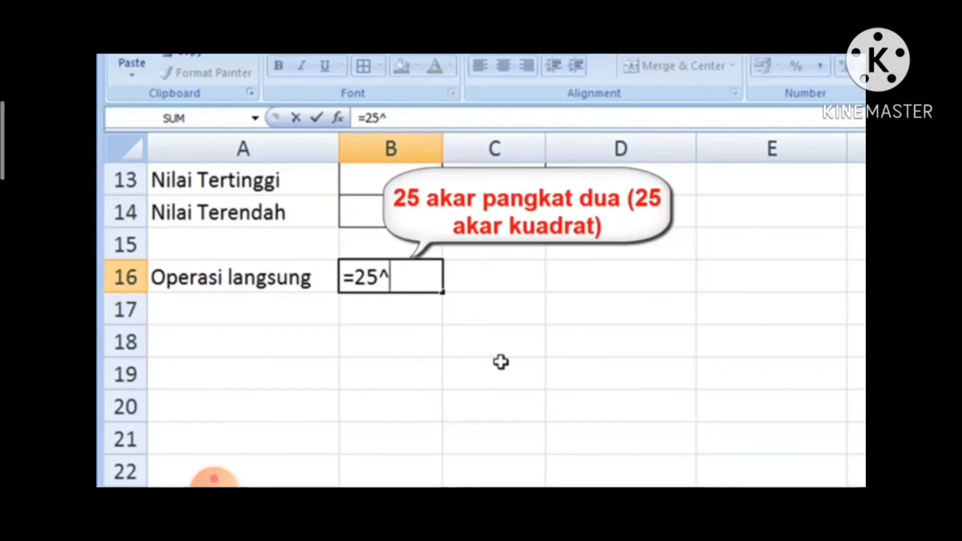
text((1/2))
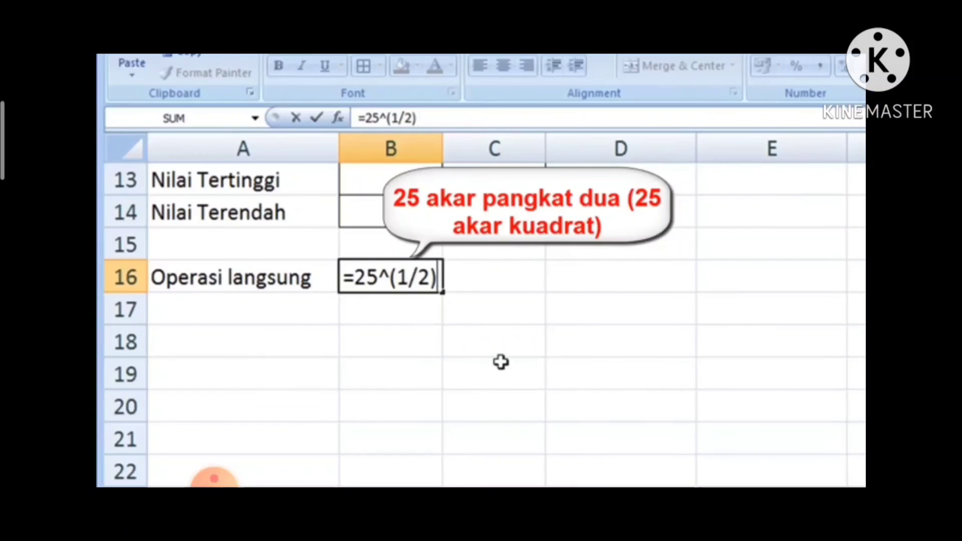
key(Return)
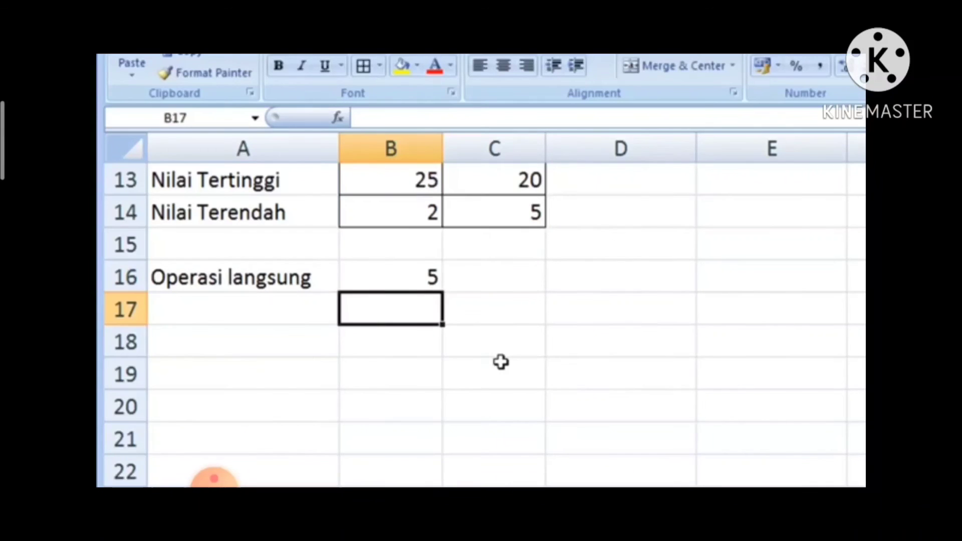
key(Up)
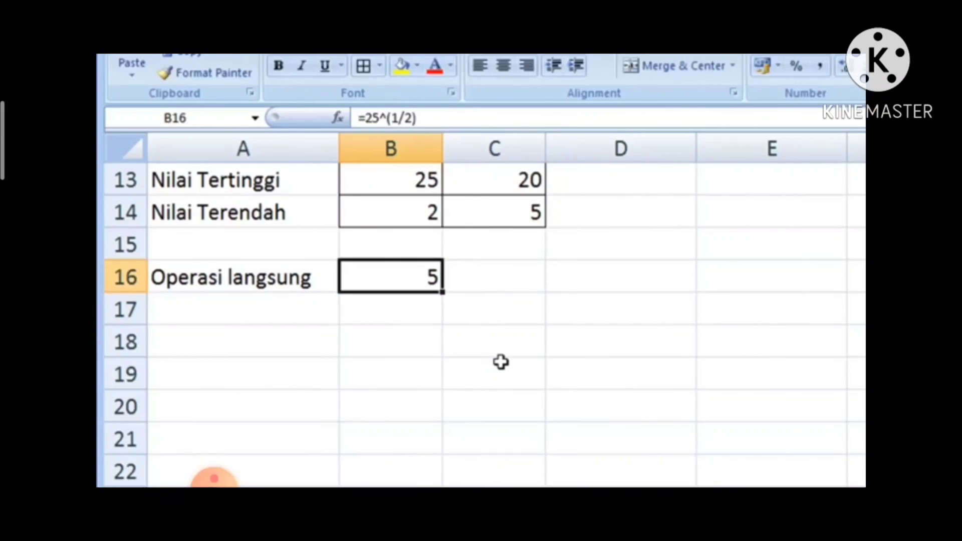
text(12)
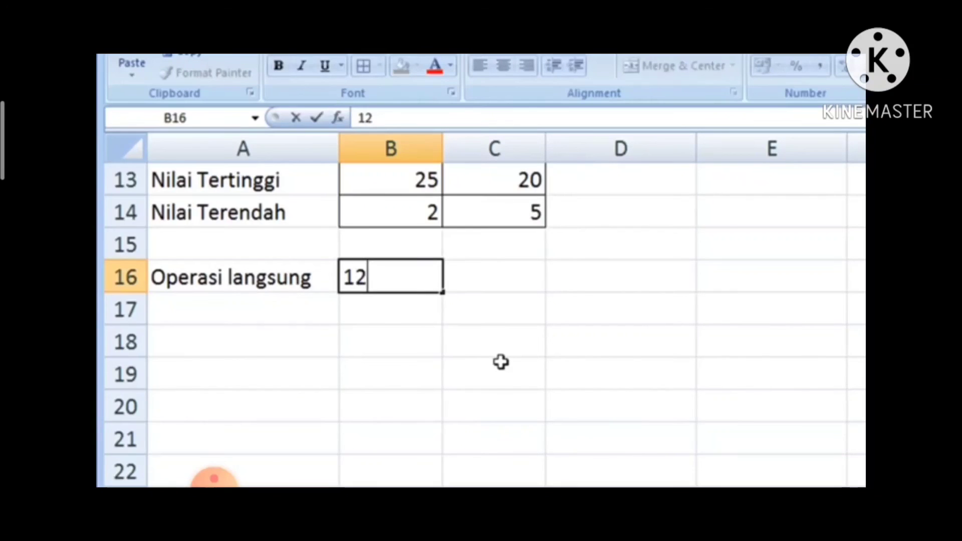
key(BackSpace)
key(BackSpace)
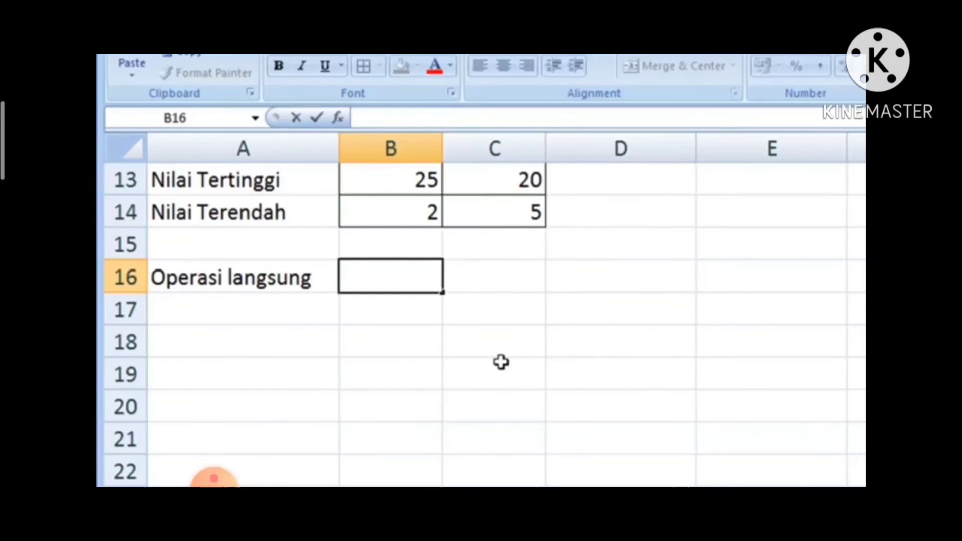
Enter the mixed direct calculation =12+100/2*(4+3)-25 in B16 beside Operasi langsung.
text(=12)
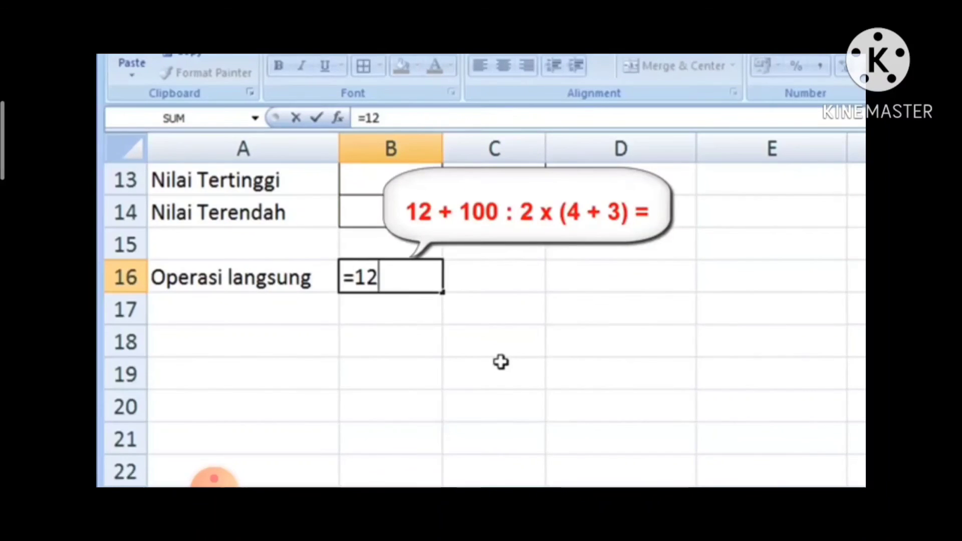
text(+)
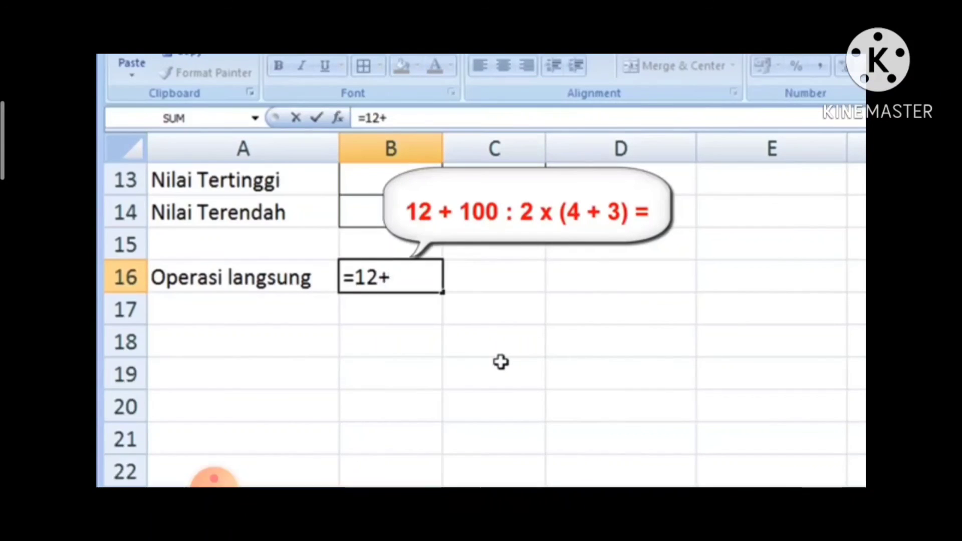
text(10)
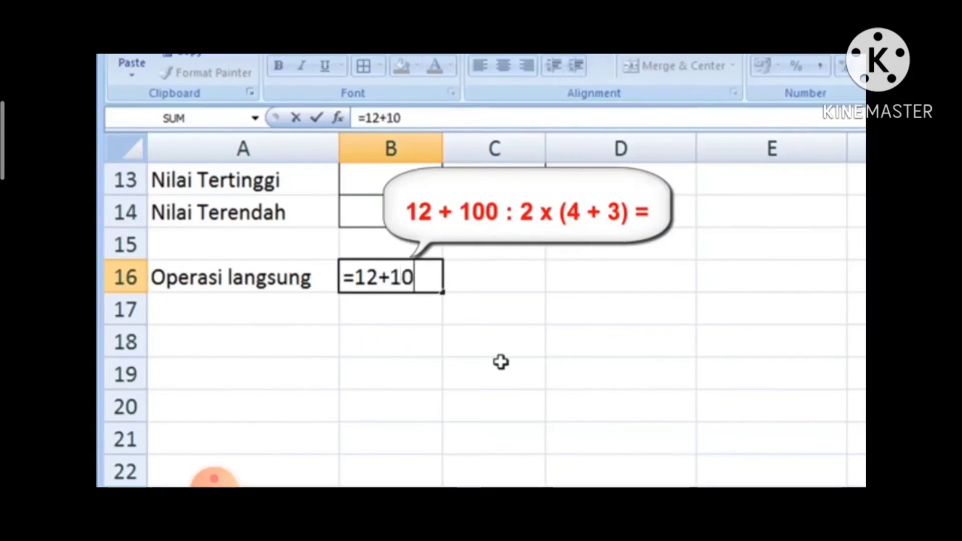
text(0/)
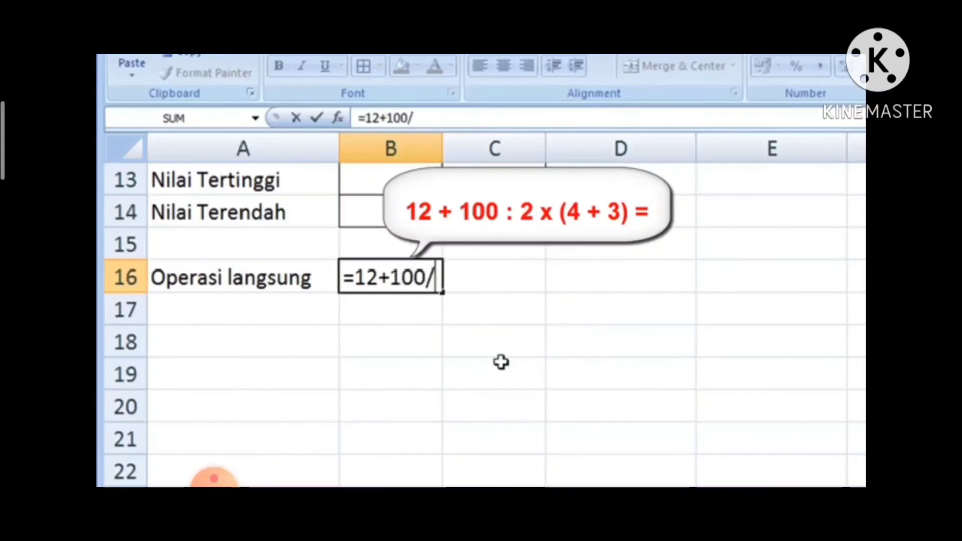
text(2)
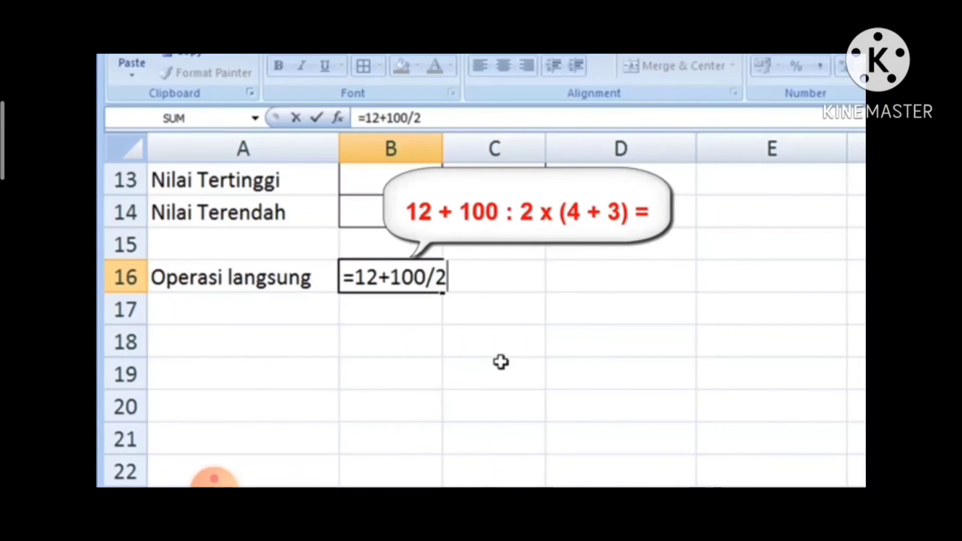
text(*)
text(()
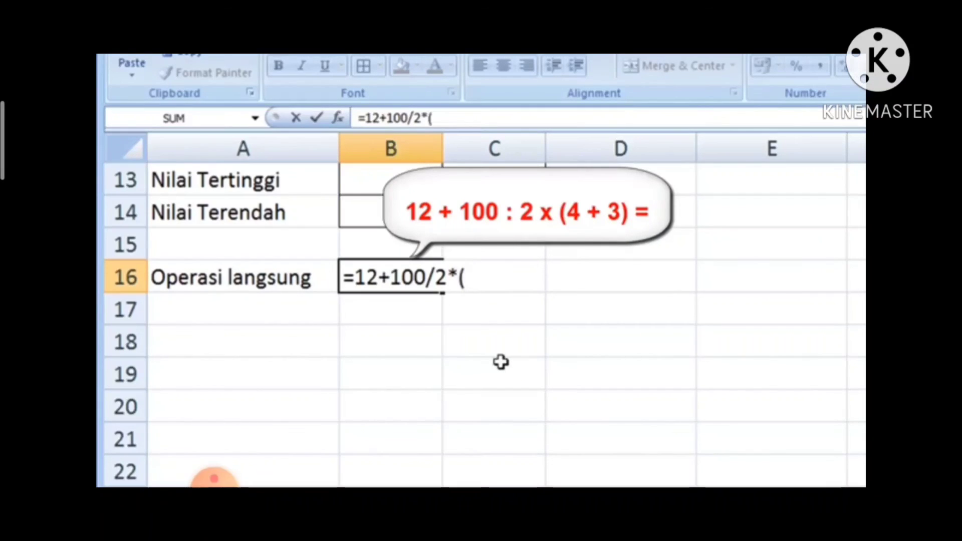
text(4)
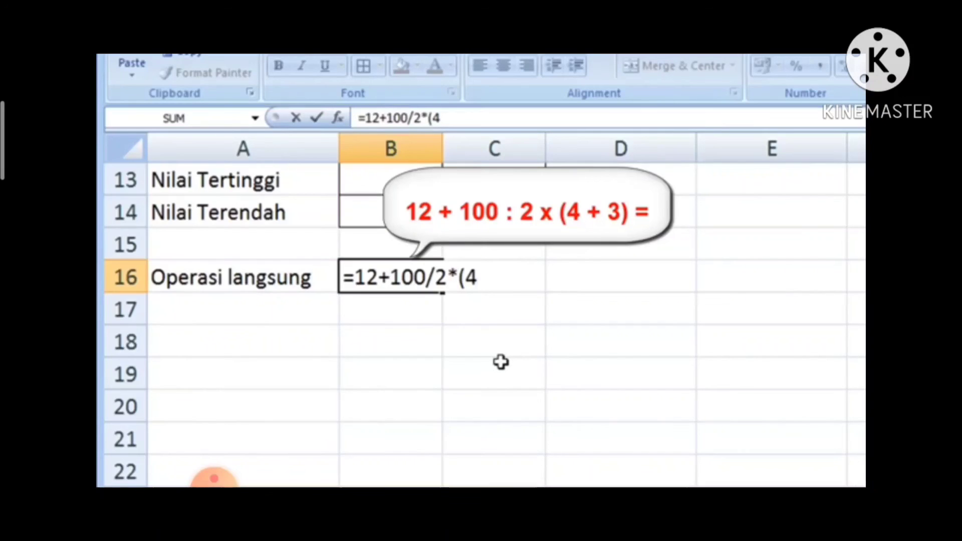
text(+)
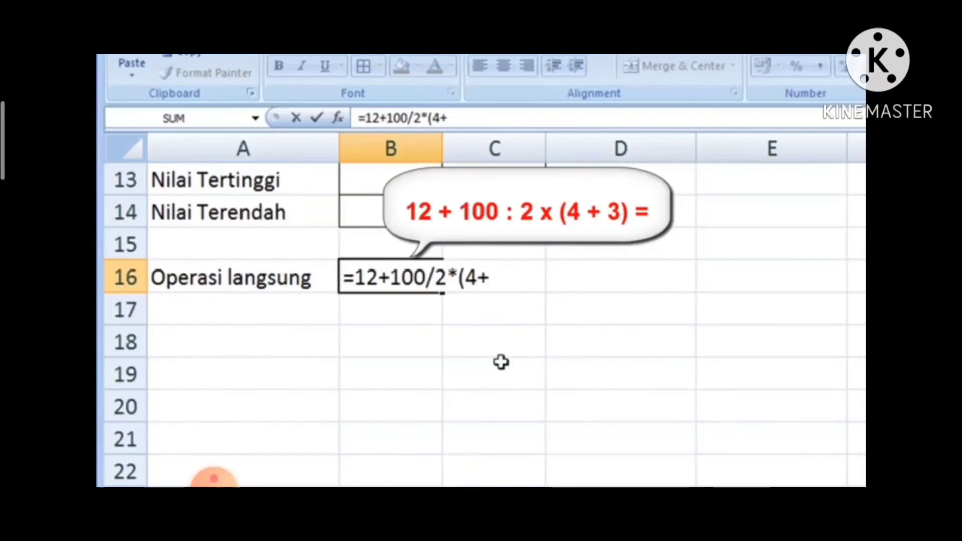
text(#)
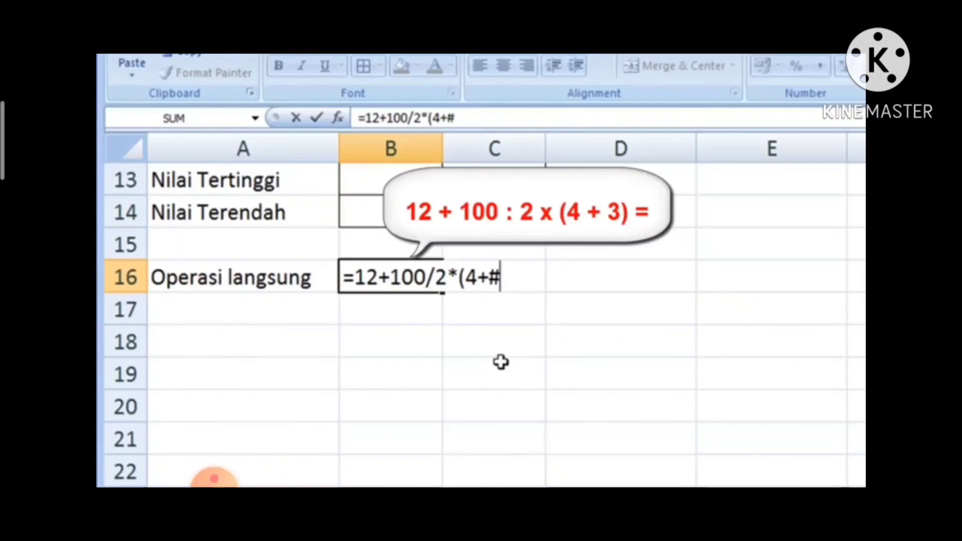
key(BackSpace)
text(3)
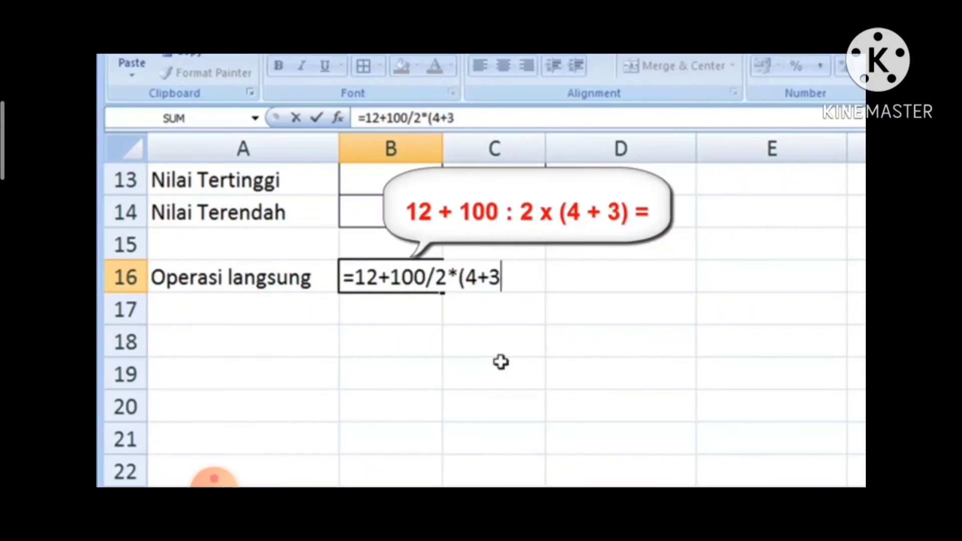
text()-25)
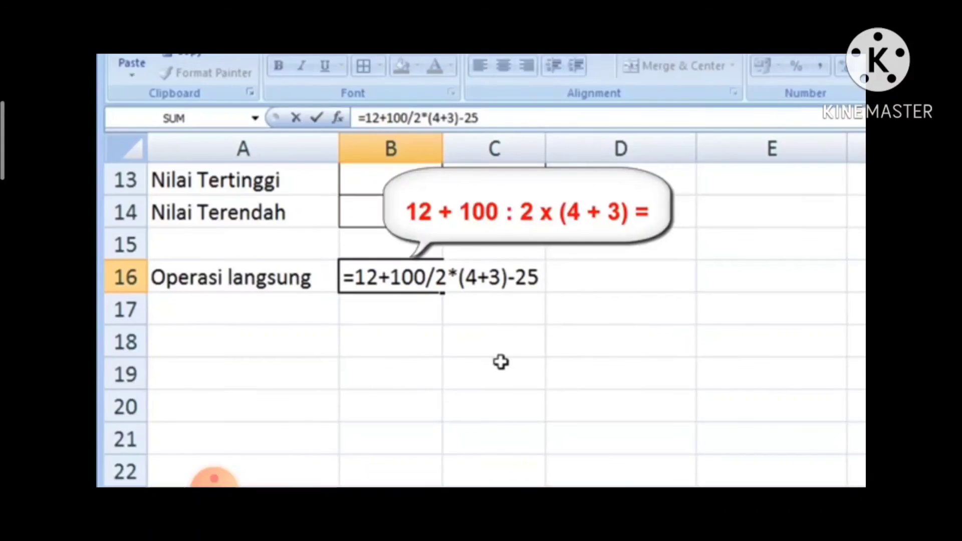
key(Return)
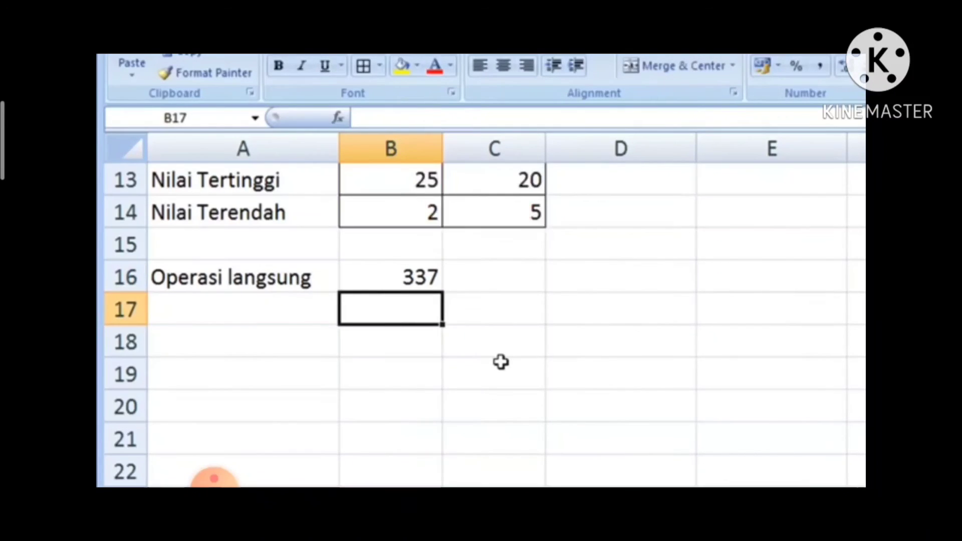